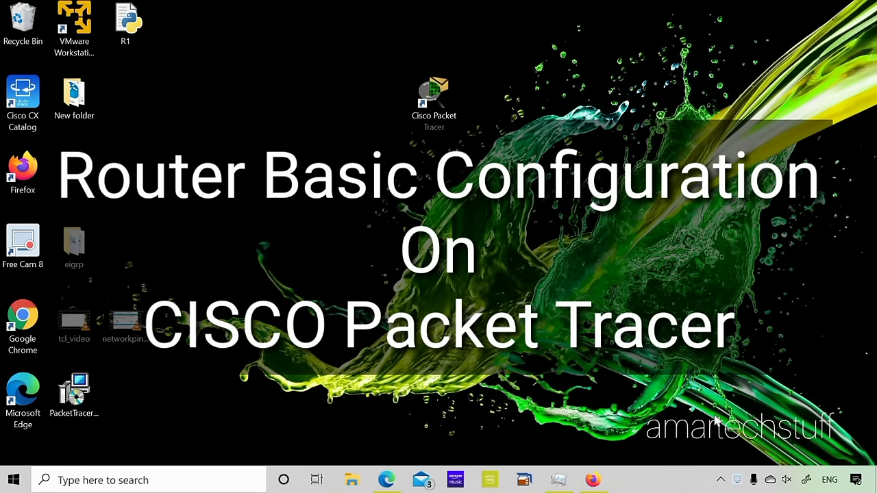
Launch Cisco Packet Tracer and maximize its window.
{"action": "double_click", "coordinate": [423, 116]}
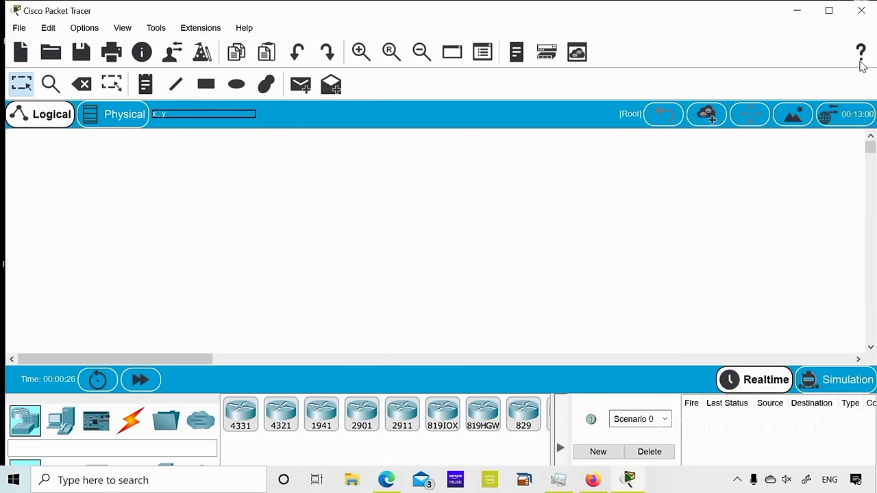
{"action": "left_click", "coordinate": [829, 10]}
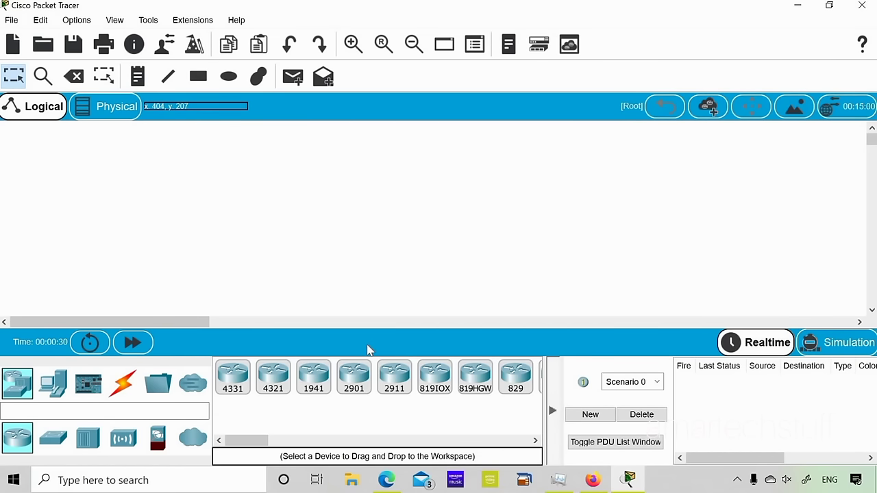
{"action": "left_click", "coordinate": [11, 21]}
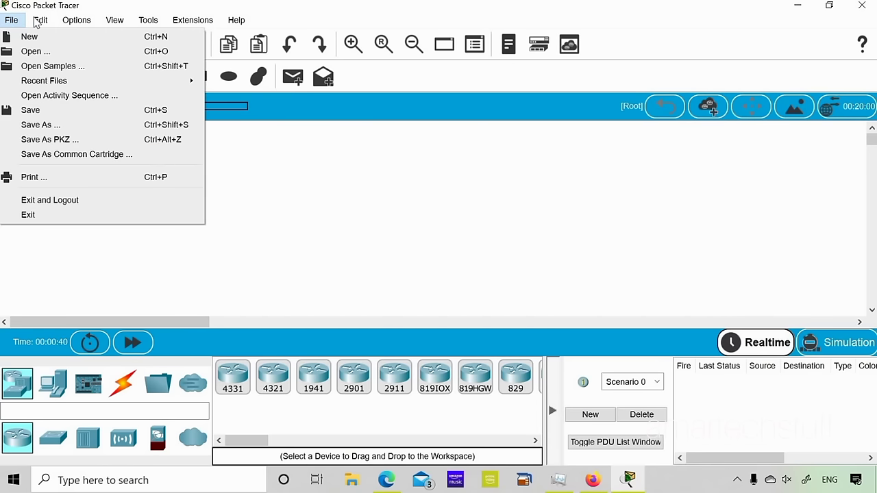
{"action": "mouse_move", "coordinate": [74, 24]}
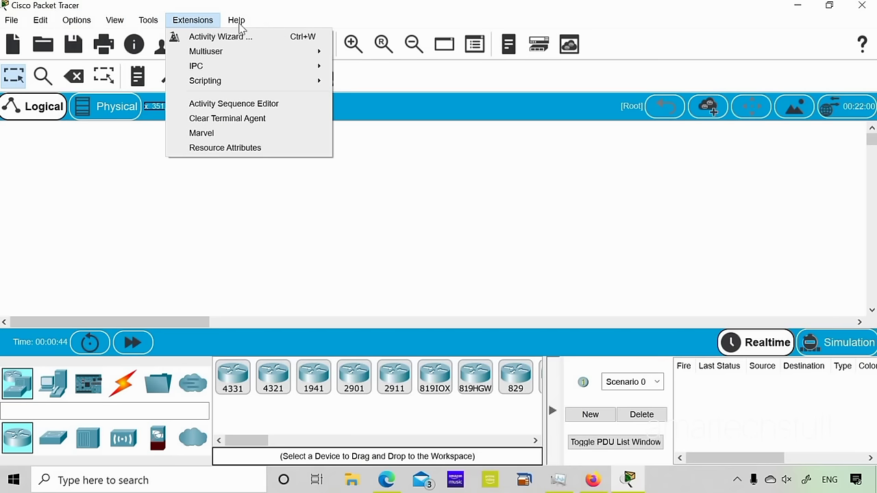
{"action": "mouse_move", "coordinate": [233, 25]}
{"action": "key", "text": "Left"}
{"action": "key", "text": "Left"}
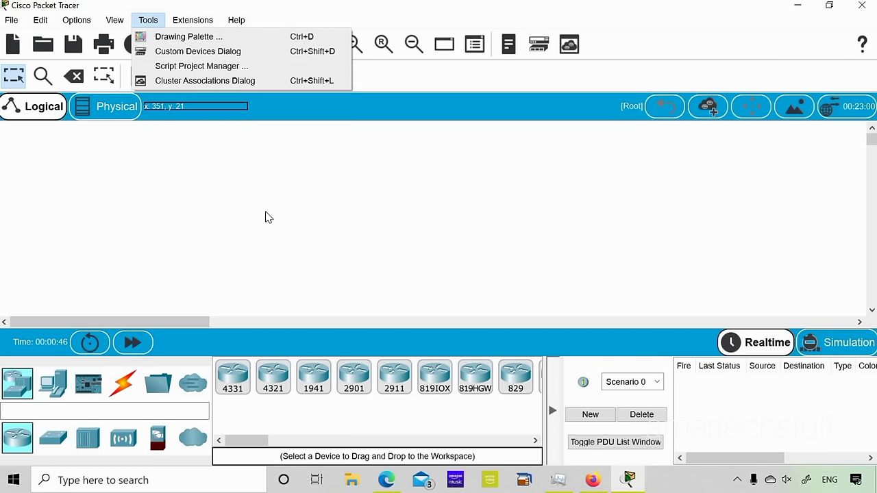
{"action": "left_click", "coordinate": [267, 217]}
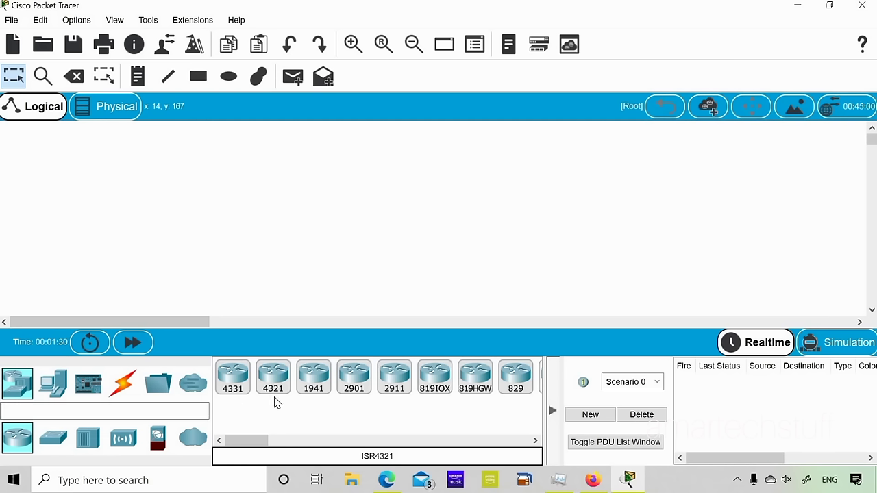
Browse the available routers, switches, hubs, wireless devices, security devices and end devices.
{"action": "mouse_move", "coordinate": [246, 444]}
{"action": "left_mouse_down"}
{"action": "mouse_move", "coordinate": [346, 439]}
{"action": "mouse_move", "coordinate": [254, 444]}
{"action": "left_mouse_up"}
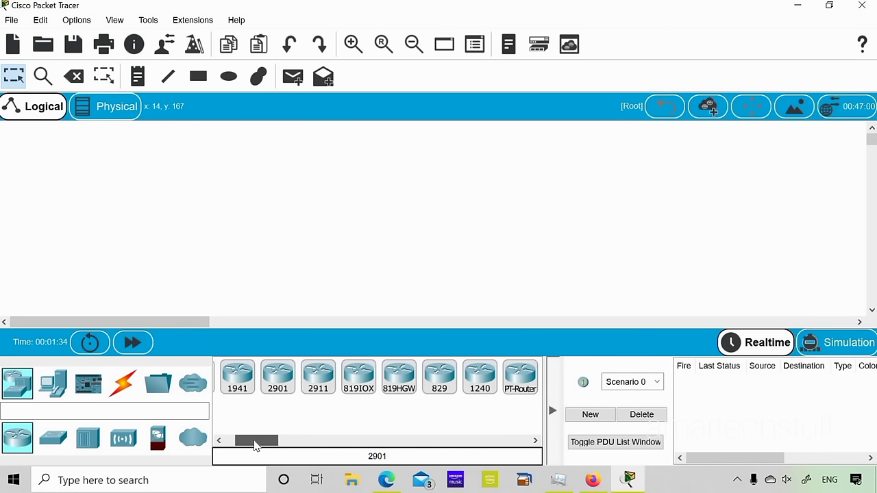
{"action": "left_click", "coordinate": [53, 439]}
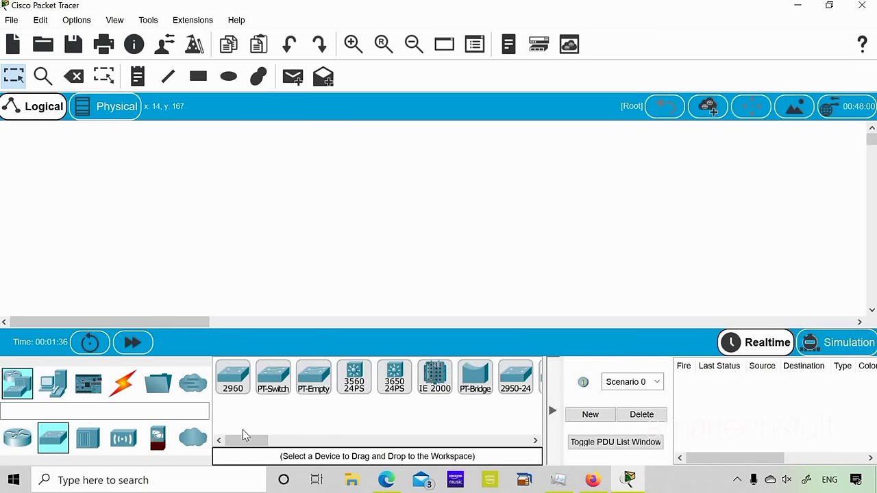
{"action": "left_click_drag", "start_coordinate": [251, 444], "coordinate": [233, 445]}
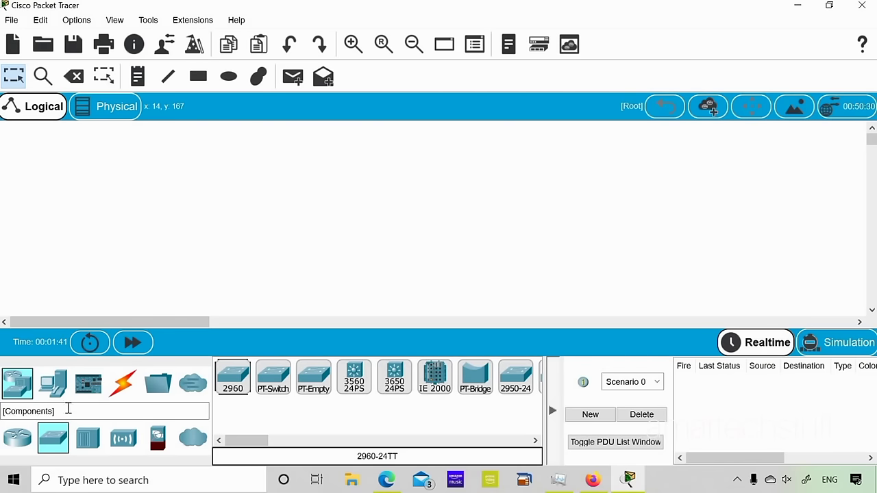
{"action": "left_click", "coordinate": [88, 438]}
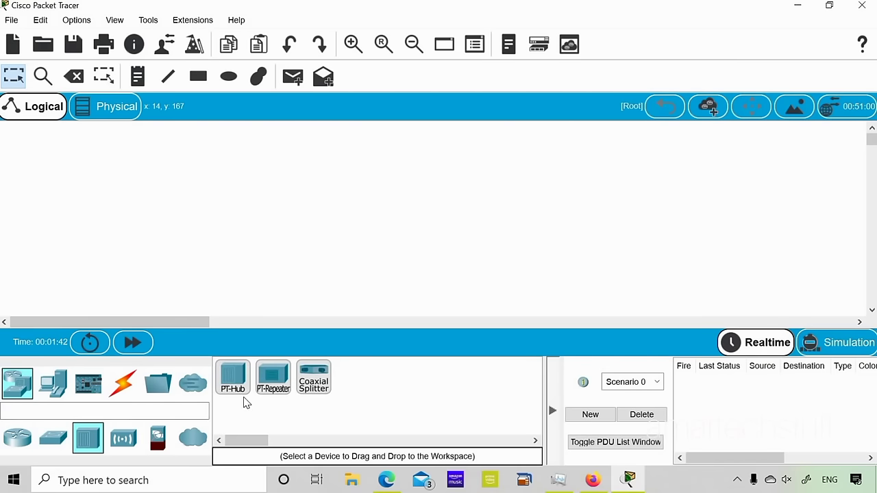
{"action": "left_click", "coordinate": [125, 442]}
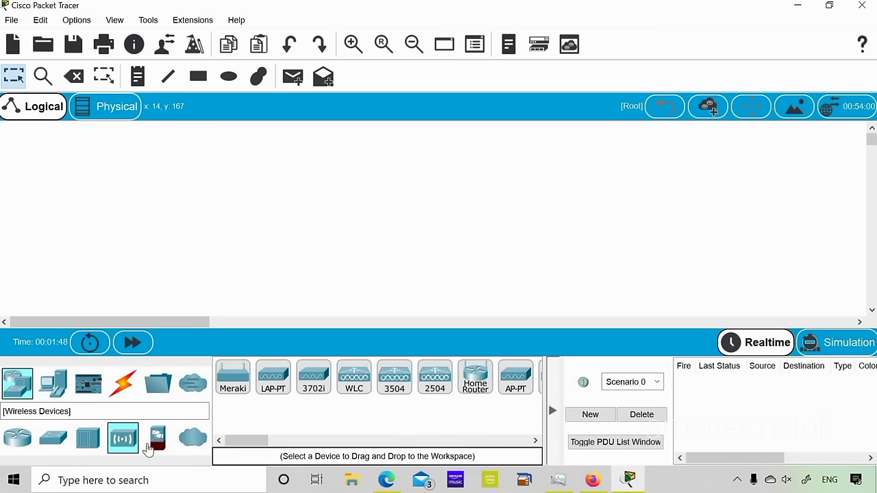
{"action": "left_click", "coordinate": [148, 447]}
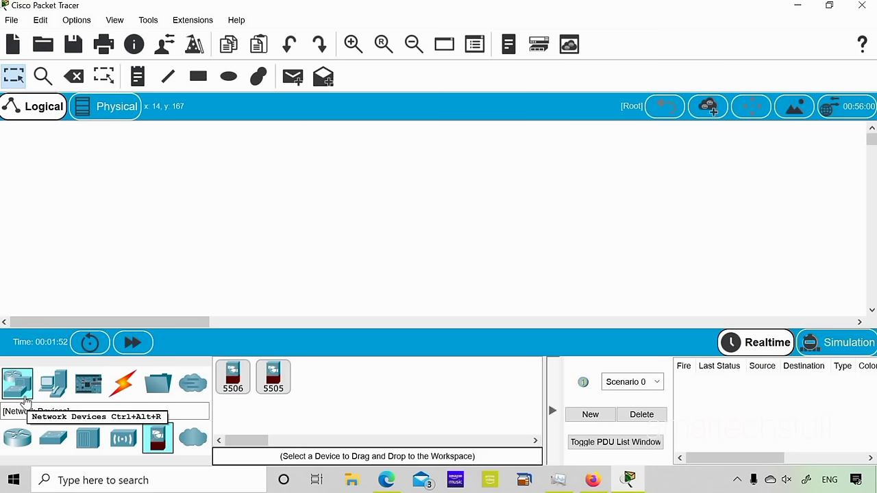
{"action": "left_click", "coordinate": [25, 402]}
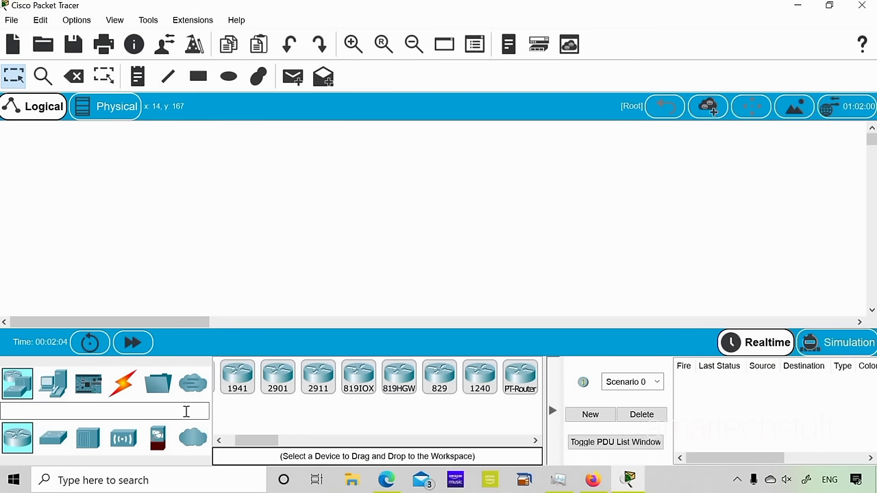
{"action": "left_click", "coordinate": [57, 388]}
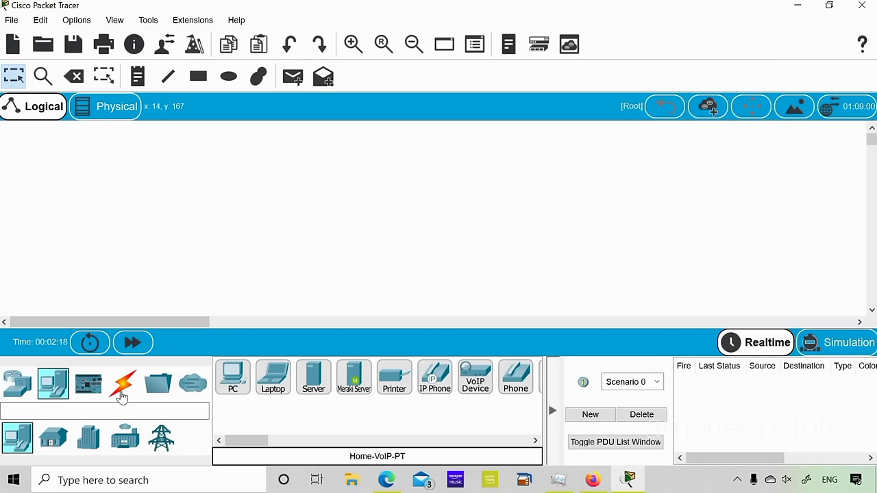
Place a 1941 router in the logical workspace.
{"action": "left_click", "coordinate": [17, 382]}
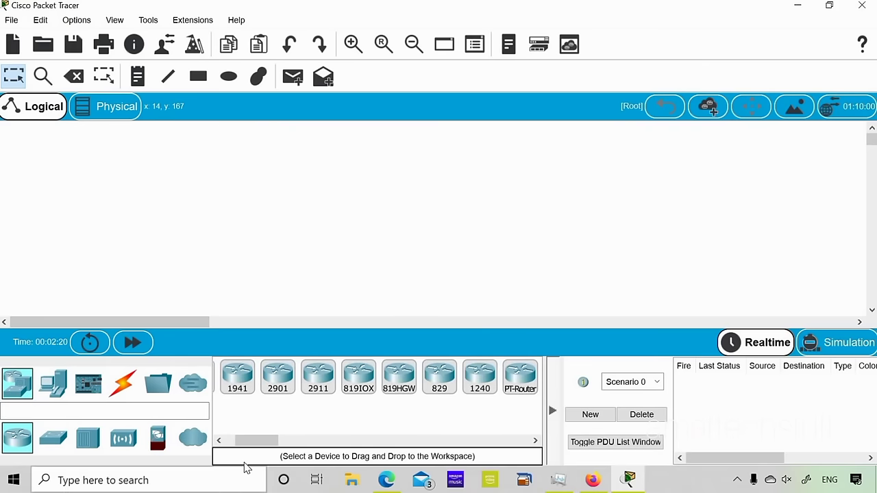
{"action": "left_click_drag", "start_coordinate": [248, 441], "coordinate": [230, 442]}
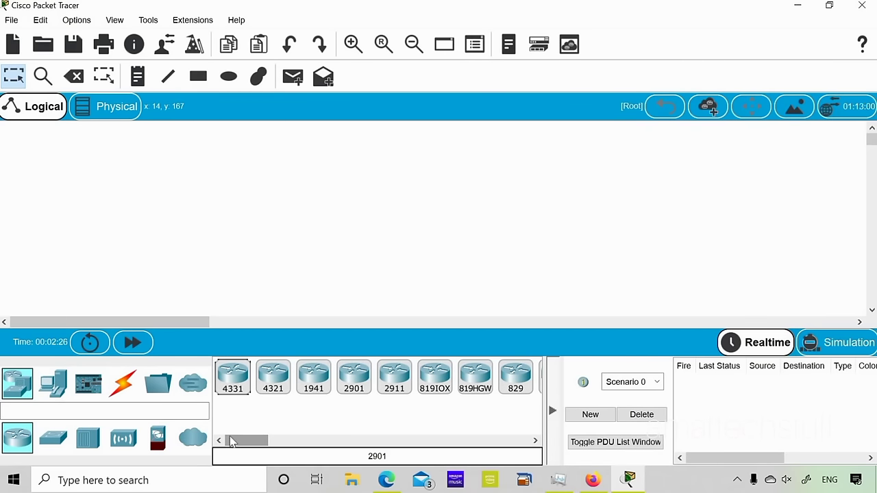
{"action": "left_click", "coordinate": [313, 383]}
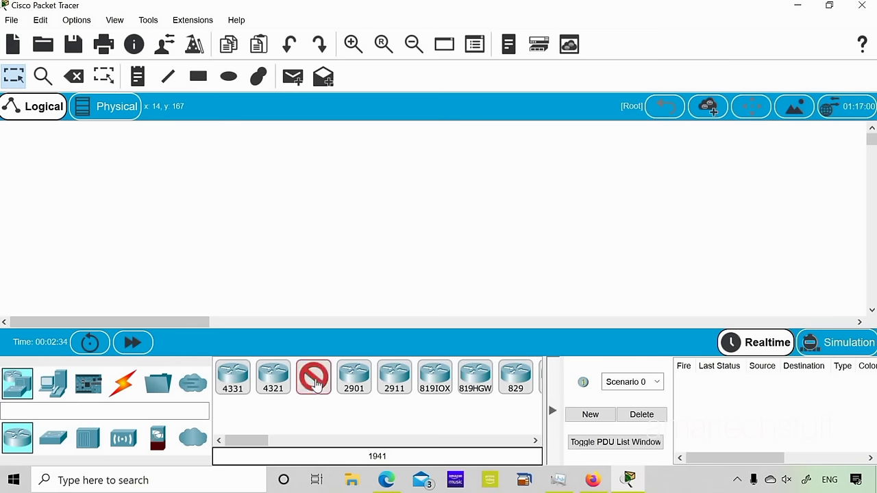
{"action": "left_click", "coordinate": [289, 191]}
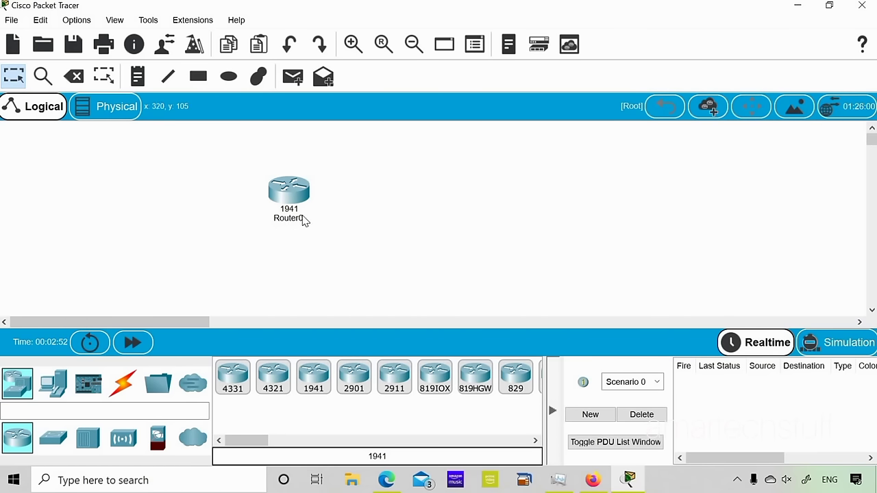
Open the 1941 router's device window and move it aside to uncover the router in the workspace.
{"action": "mouse_move", "coordinate": [305, 201]}
{"action": "left_click", "coordinate": [295, 200]}
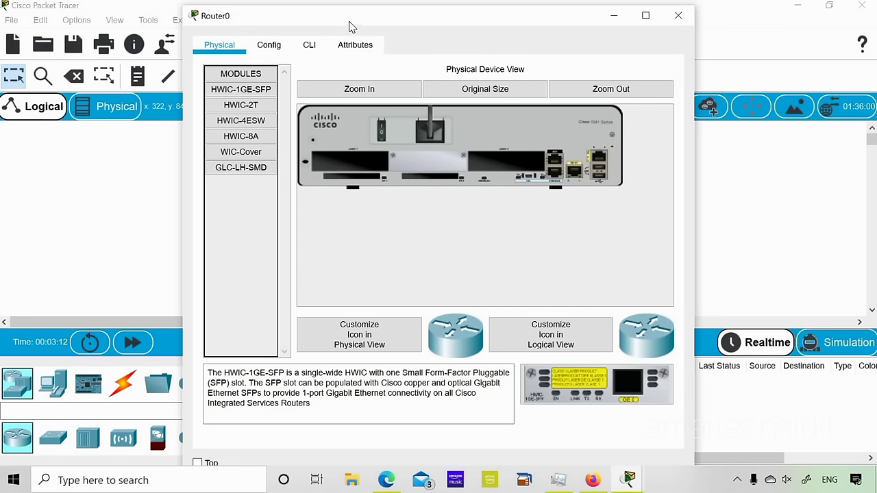
{"action": "left_click_drag", "start_coordinate": [205, 19], "coordinate": [363, 74]}
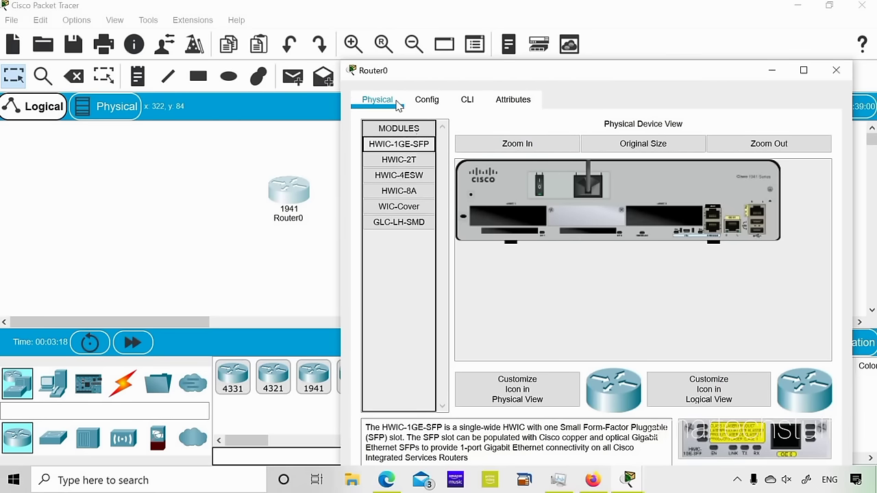
Look through the router's command-line interface and the list of hardware modules in its physical view.
{"action": "left_click", "coordinate": [423, 104]}
{"action": "left_click", "coordinate": [501, 102]}
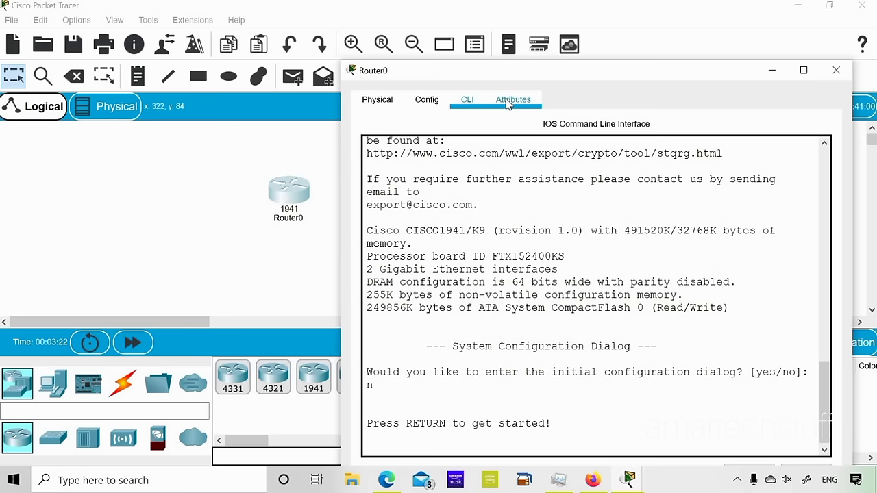
{"action": "left_click", "coordinate": [377, 102]}
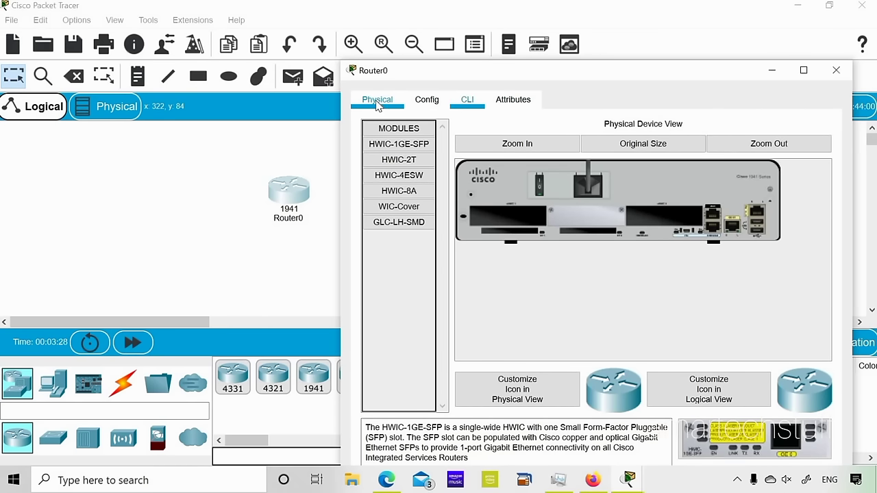
{"action": "left_click", "coordinate": [408, 131]}
{"action": "left_click", "coordinate": [408, 130]}
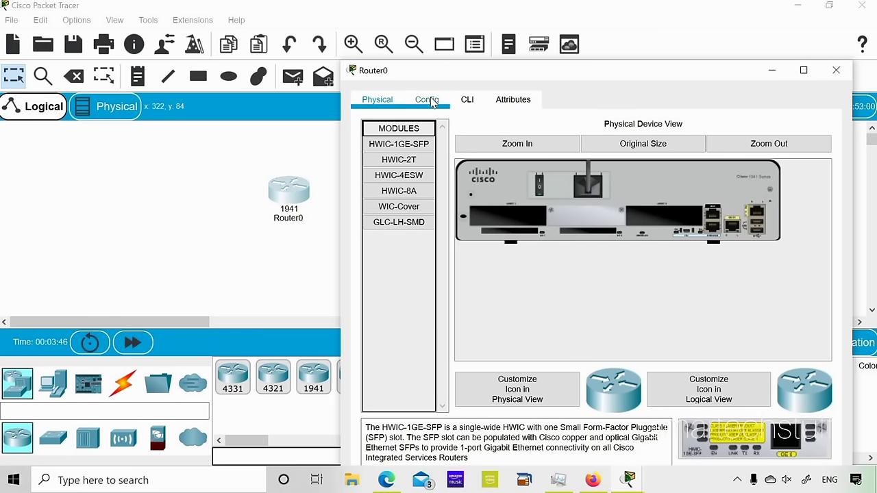
{"action": "left_click", "coordinate": [411, 132]}
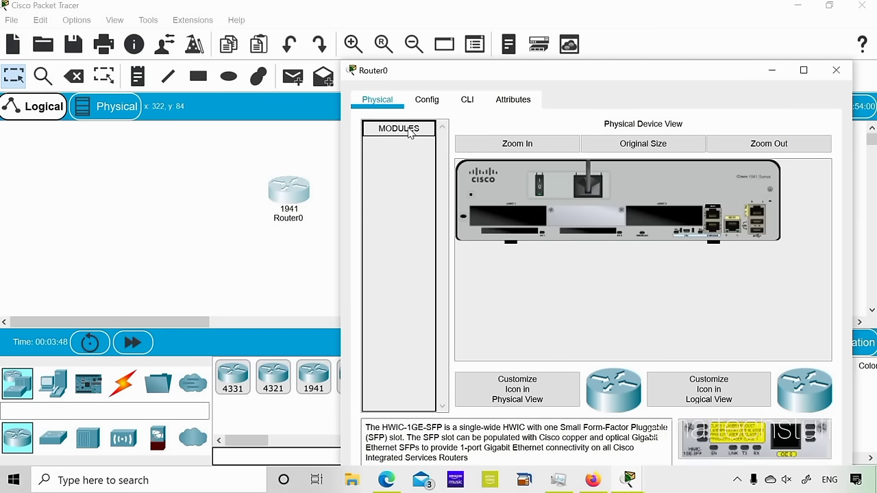
{"action": "left_click", "coordinate": [410, 130]}
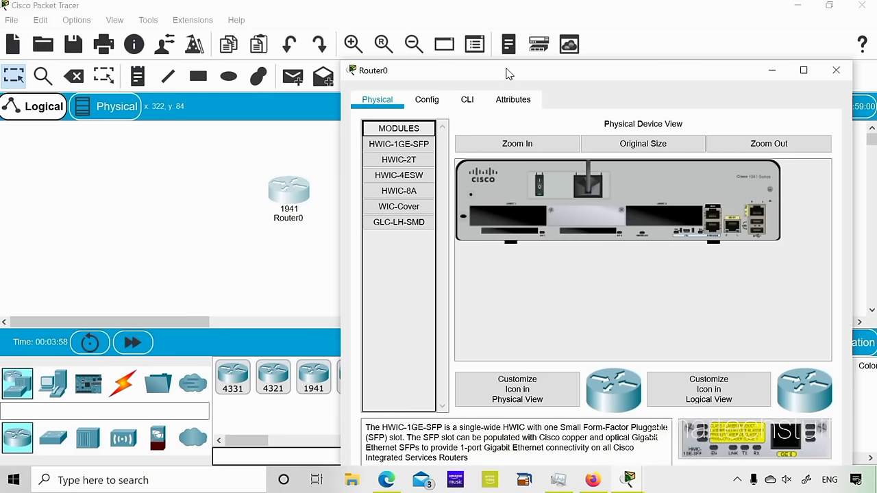
{"action": "left_click_drag", "start_coordinate": [501, 70], "coordinate": [449, 62]}
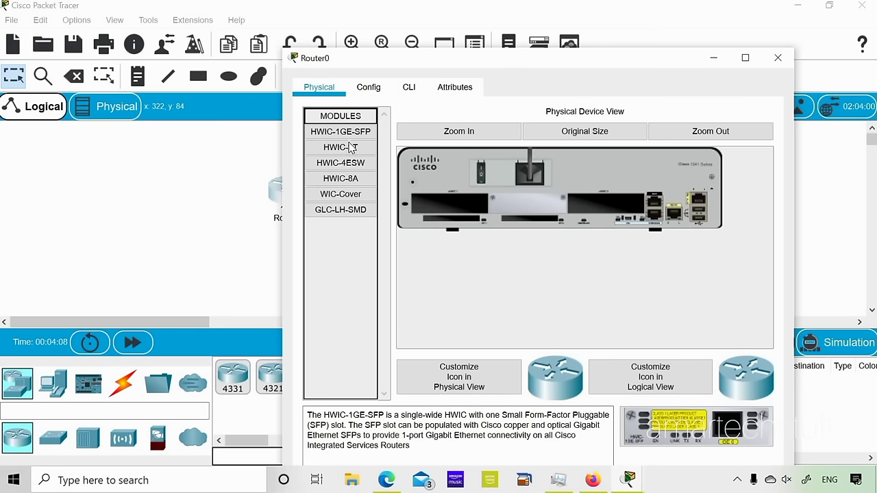
{"action": "left_click_drag", "start_coordinate": [350, 209], "coordinate": [461, 211]}
Review the router's configuration sections, including switching, VLAN database and the GigabitEthernet0/0 and 0/1 interfaces.
{"action": "left_click", "coordinate": [370, 87]}
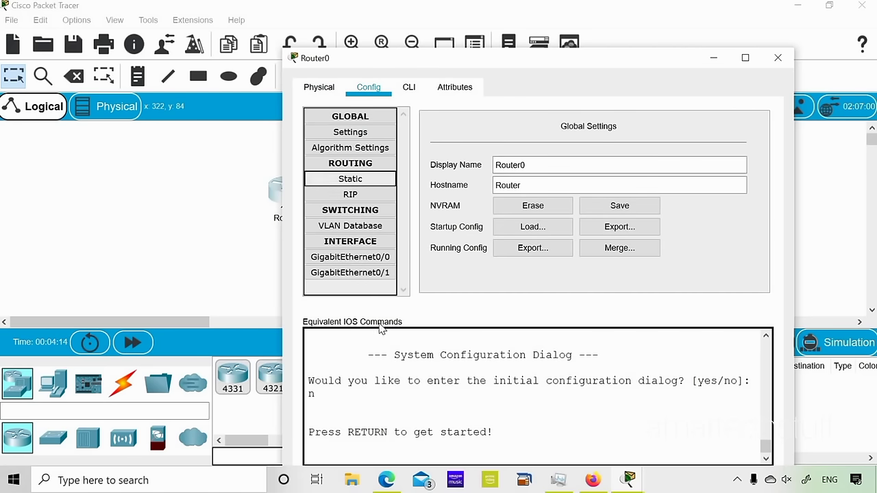
{"action": "left_click", "coordinate": [366, 244]}
{"action": "left_click", "coordinate": [351, 213]}
{"action": "left_click", "coordinate": [359, 229]}
{"action": "left_click", "coordinate": [363, 258]}
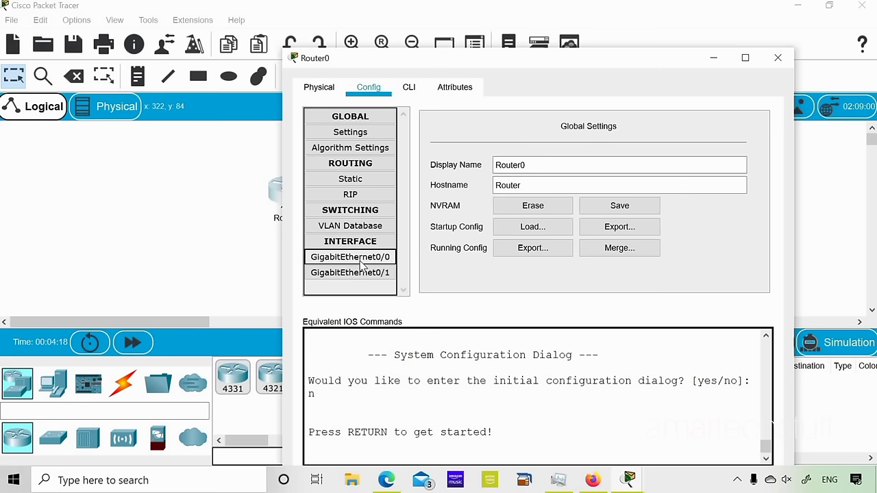
{"action": "left_click", "coordinate": [370, 274]}
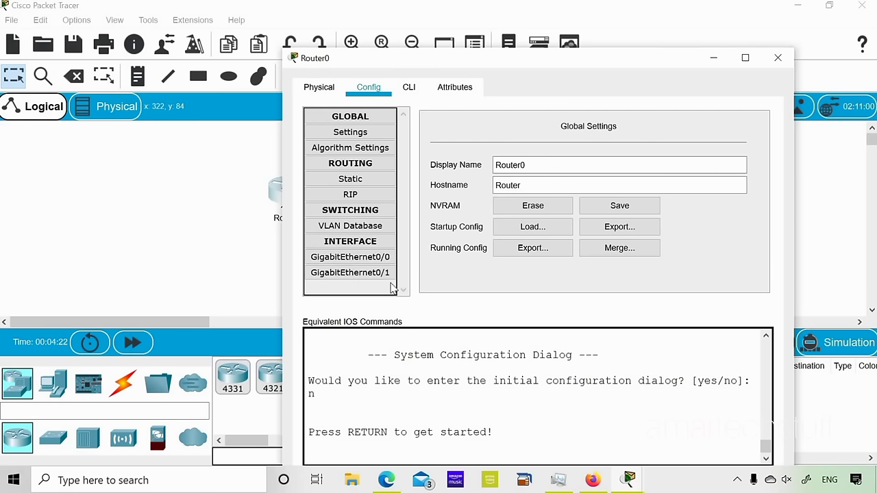
Inspect the router's ports and eHWIC slots in an enlarged physical view, and restore the original size.
{"action": "left_click", "coordinate": [319, 89]}
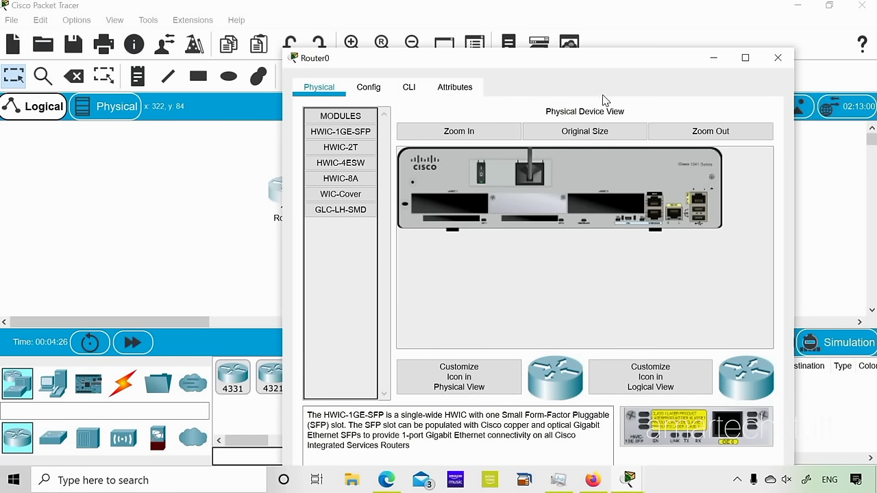
{"action": "left_click_drag", "start_coordinate": [584, 58], "coordinate": [489, 59]}
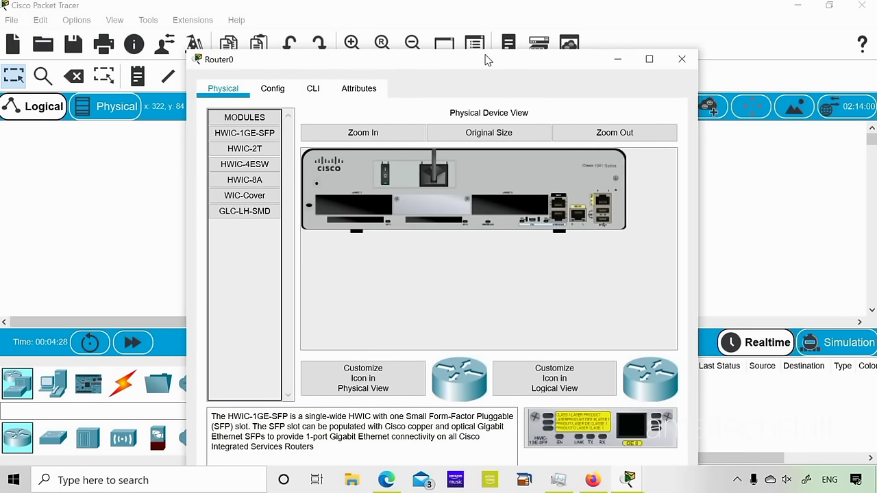
{"action": "left_click", "coordinate": [602, 138]}
{"action": "left_click", "coordinate": [394, 141]}
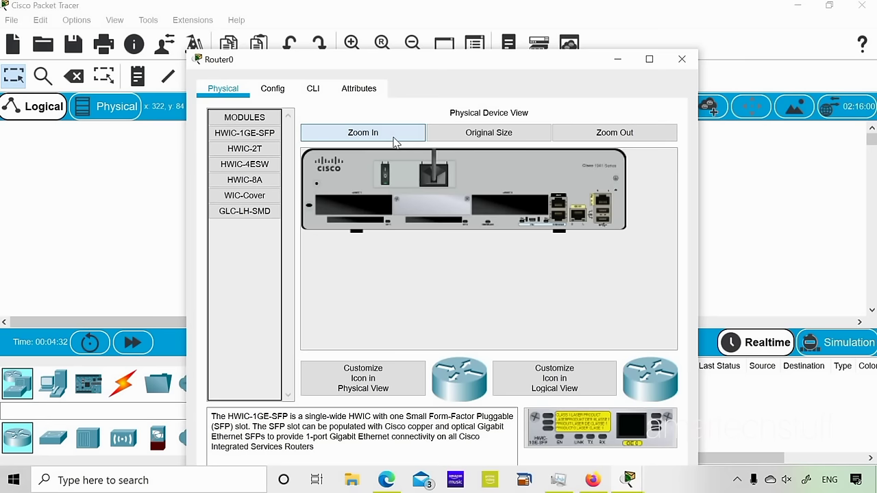
{"action": "left_click", "coordinate": [394, 141]}
{"action": "left_click_drag", "start_coordinate": [469, 349], "coordinate": [609, 349]}
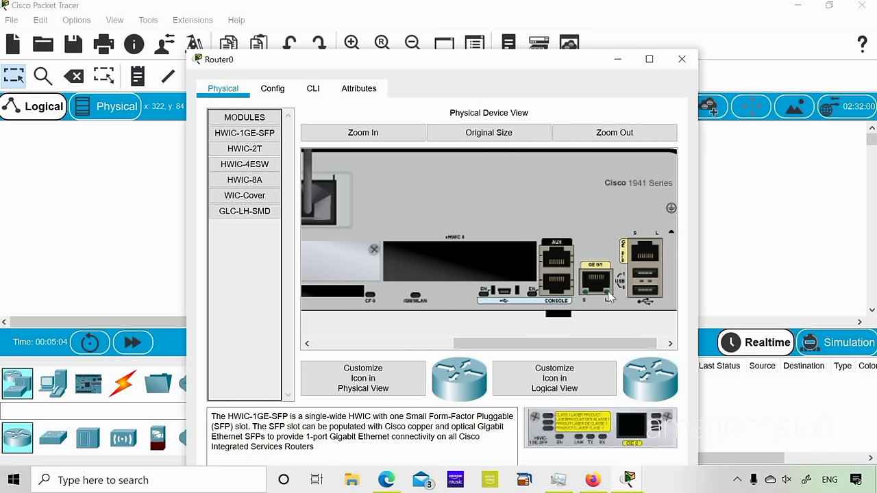
{"action": "left_click_drag", "start_coordinate": [513, 348], "coordinate": [327, 355]}
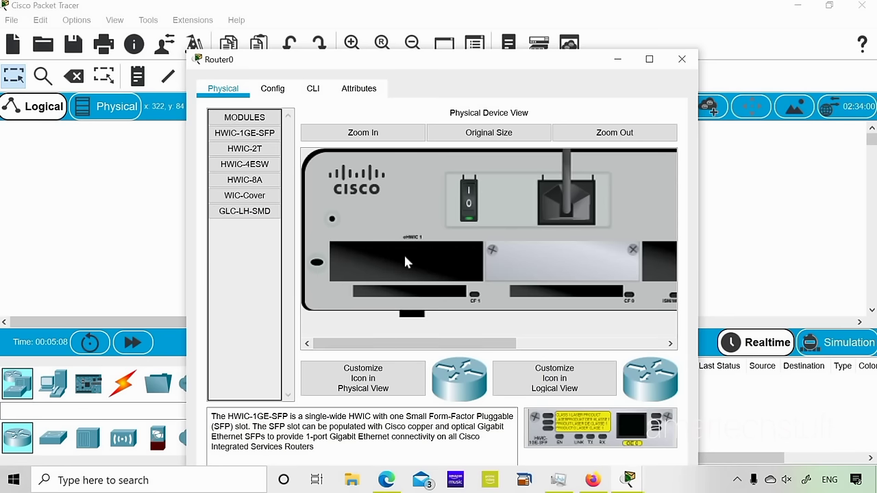
{"action": "left_click_drag", "start_coordinate": [456, 348], "coordinate": [401, 355]}
{"action": "left_click", "coordinate": [492, 135]}
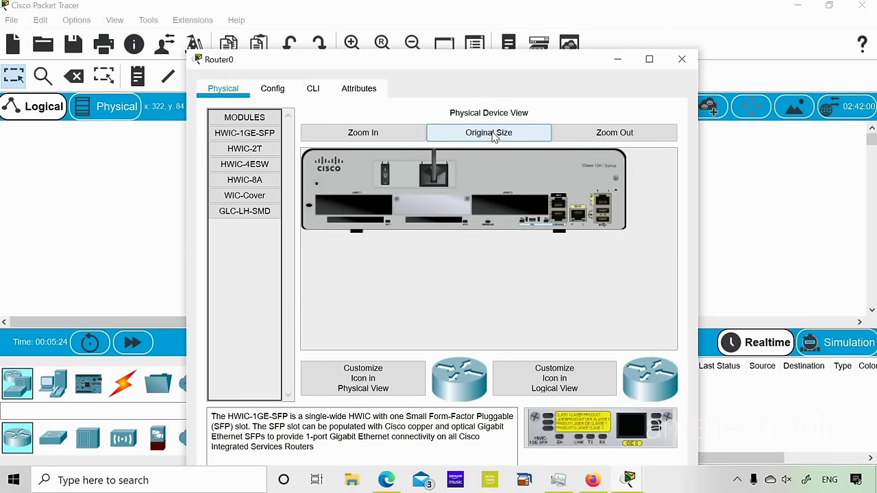
Review the router's global settings and start its command-line session at the user prompt.
{"action": "left_click", "coordinate": [283, 93]}
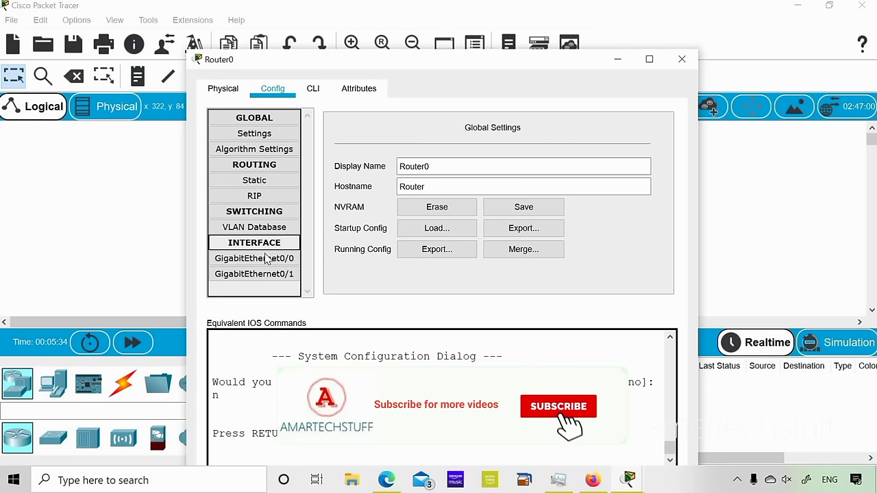
{"action": "left_click", "coordinate": [310, 90]}
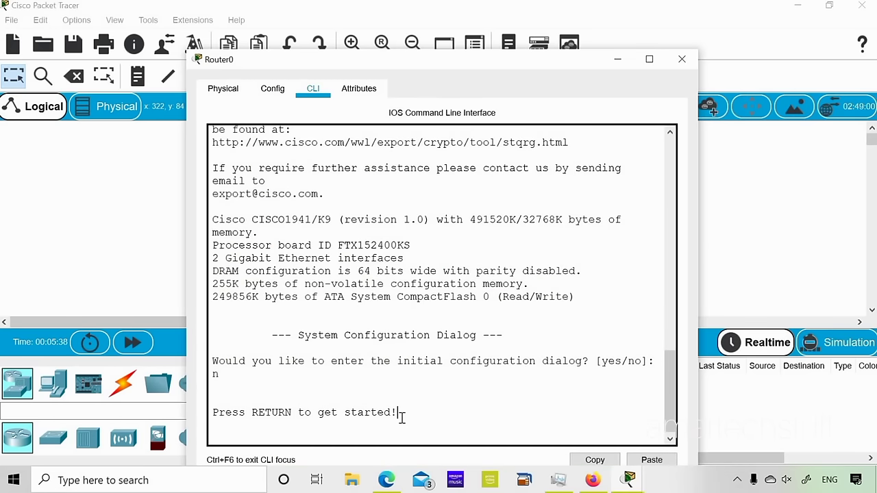
{"action": "key", "text": "Return"}
{"action": "key", "text": "Return"}
{"action": "key", "text": "Return"}
{"action": "key", "text": "Return"}
{"action": "key", "text": "Return"}
{"action": "key", "text": "Return"}
{"action": "key", "text": "Return"}
{"action": "key", "text": "Return"}
{"action": "key", "text": "Return"}
{"action": "key", "text": "Return"}
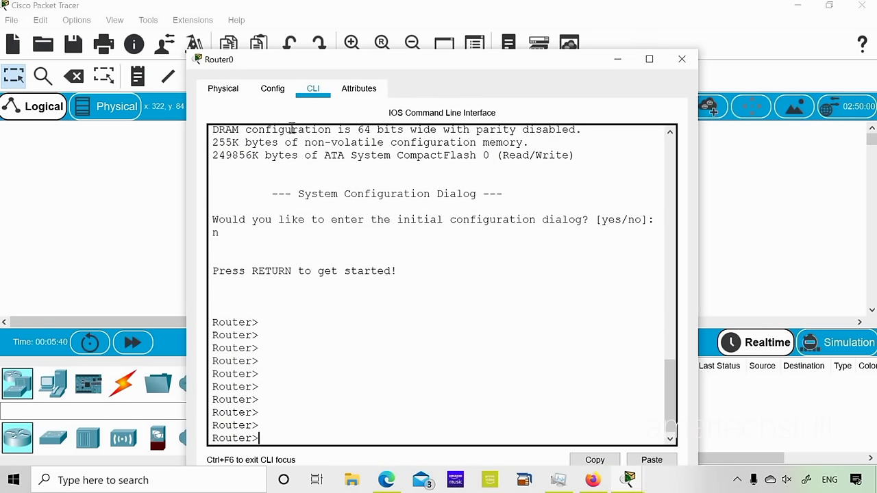
Set the router's display name in the global settings to the owner's first name.
{"action": "left_click", "coordinate": [277, 93]}
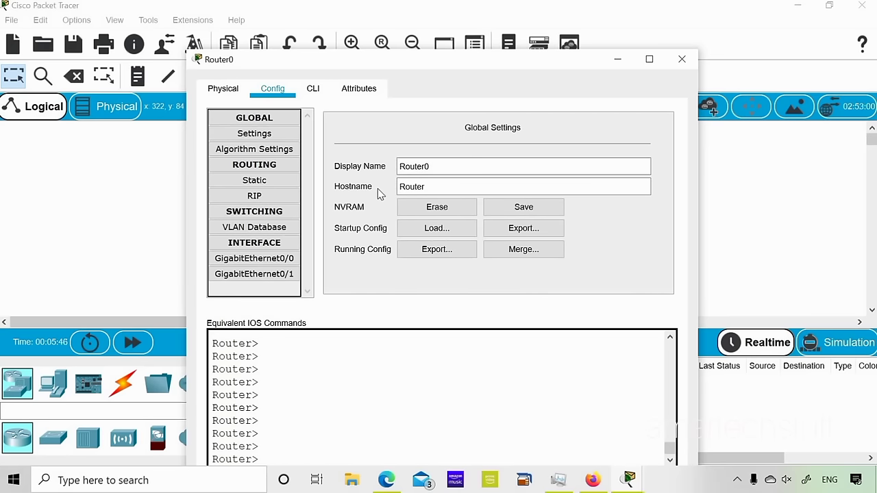
{"action": "left_click_drag", "start_coordinate": [587, 68], "coordinate": [781, 66]}
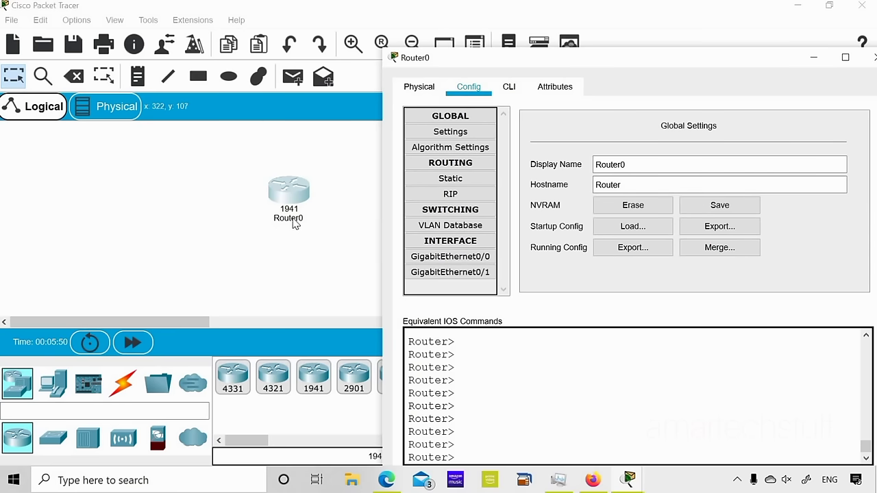
{"action": "left_click", "coordinate": [630, 167]}
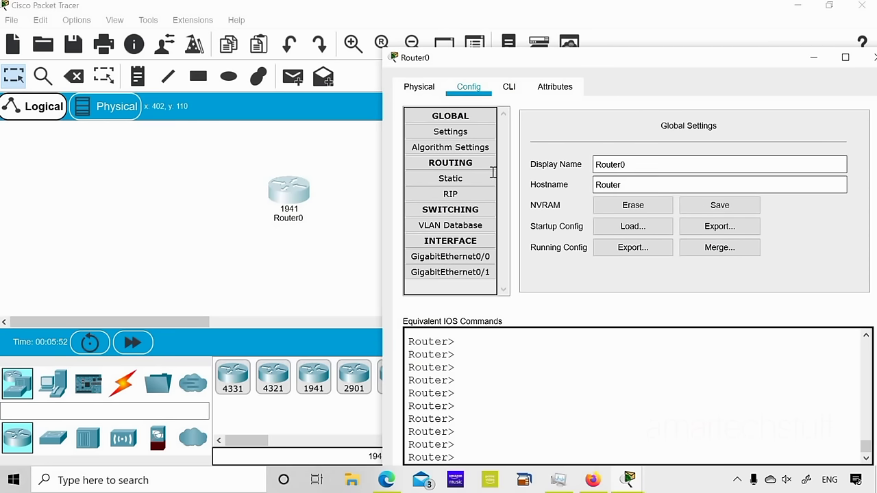
{"action": "key", "text": "ctrl+a"}
{"action": "type", "text": "amar"}
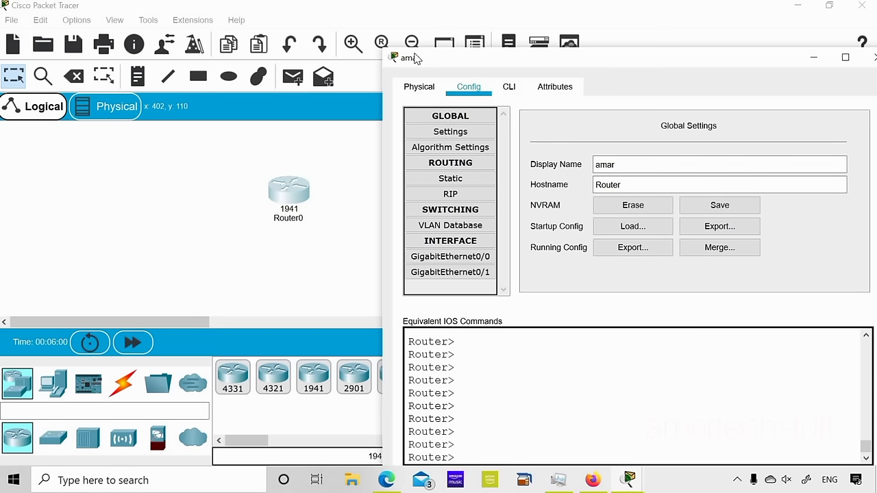
Set the router's hostname to the owner's first name with the hostname command and exit global configuration mode.
{"action": "left_click_drag", "start_coordinate": [480, 63], "coordinate": [421, 64]}
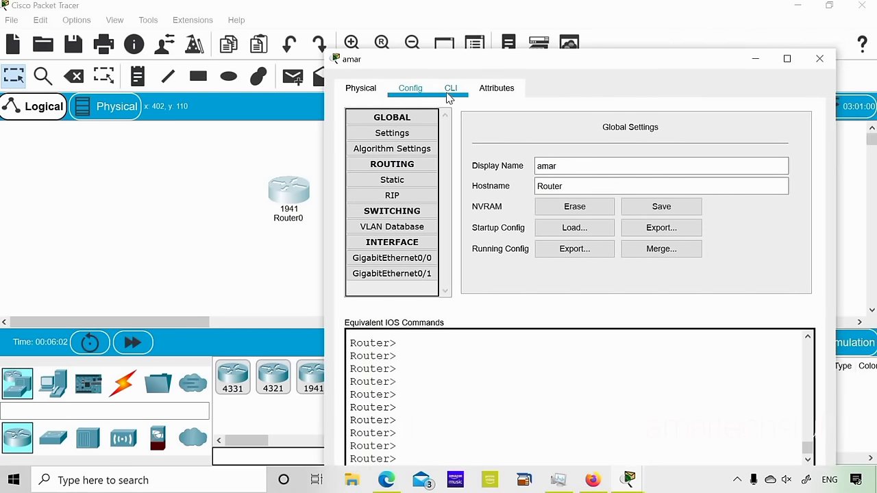
{"action": "left_click", "coordinate": [569, 188]}
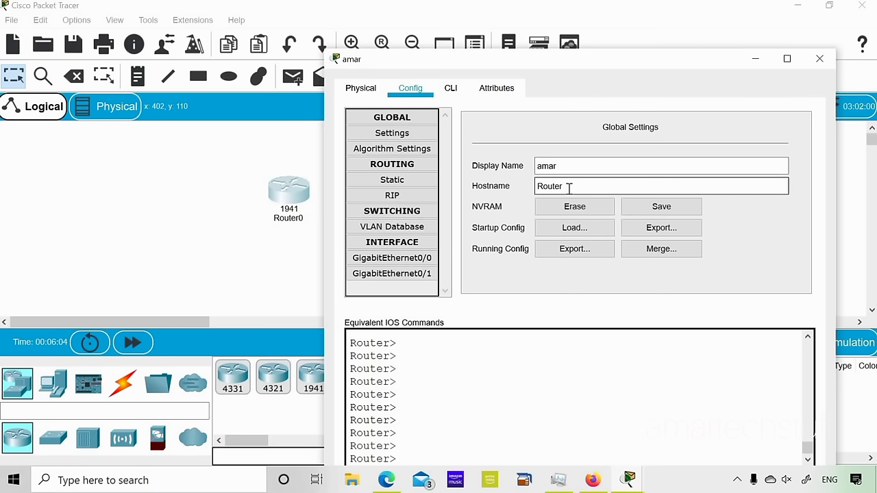
{"action": "left_click_drag", "start_coordinate": [473, 192], "coordinate": [476, 196]}
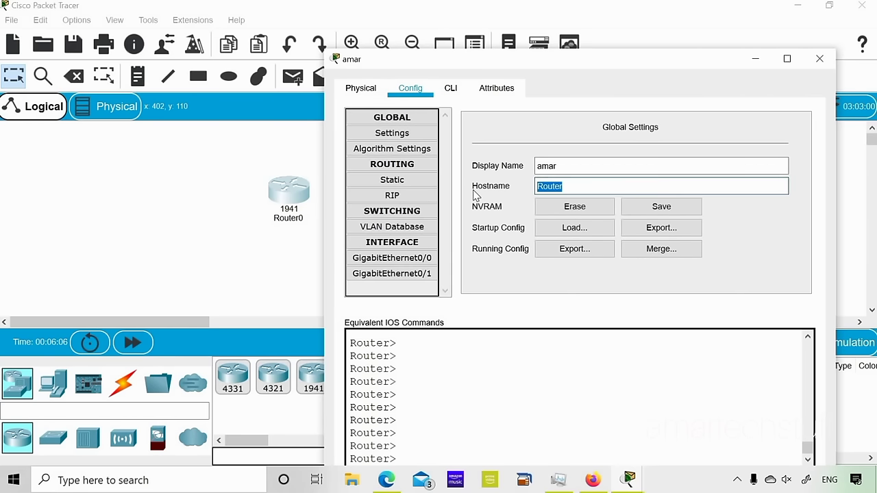
{"action": "left_click", "coordinate": [450, 91]}
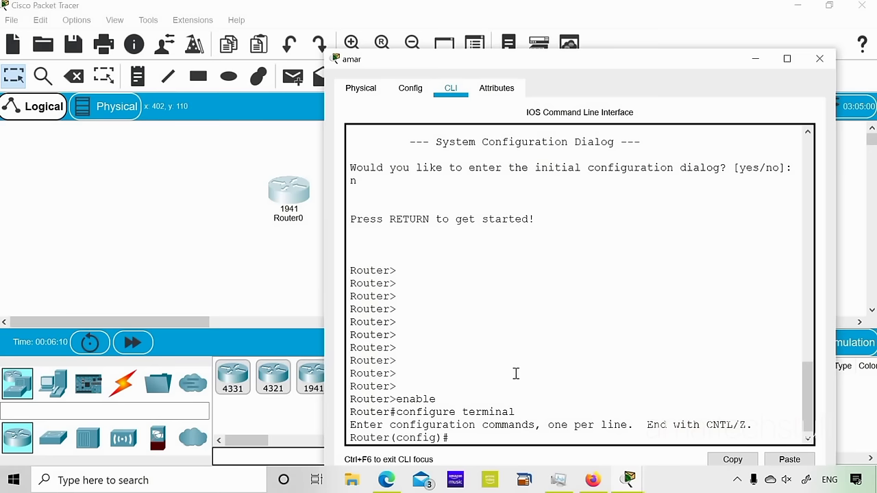
{"action": "left_click_drag", "start_coordinate": [559, 66], "coordinate": [490, 18]}
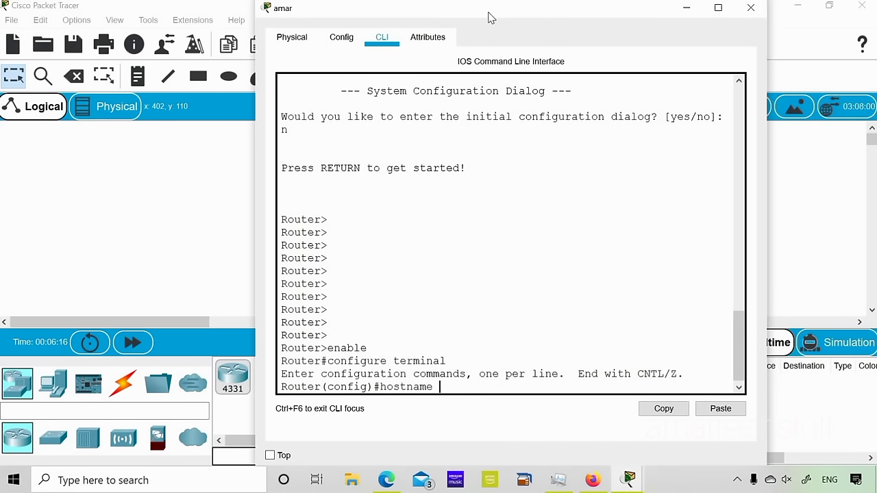
{"action": "key", "text": "Return"}
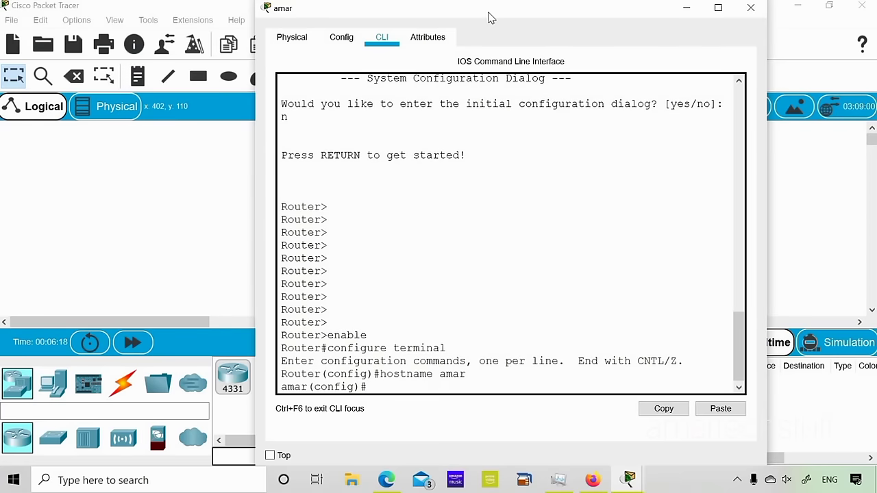
{"action": "type", "text": "exit"}
{"action": "key", "text": "Return"}
{"action": "key", "text": "Return"}
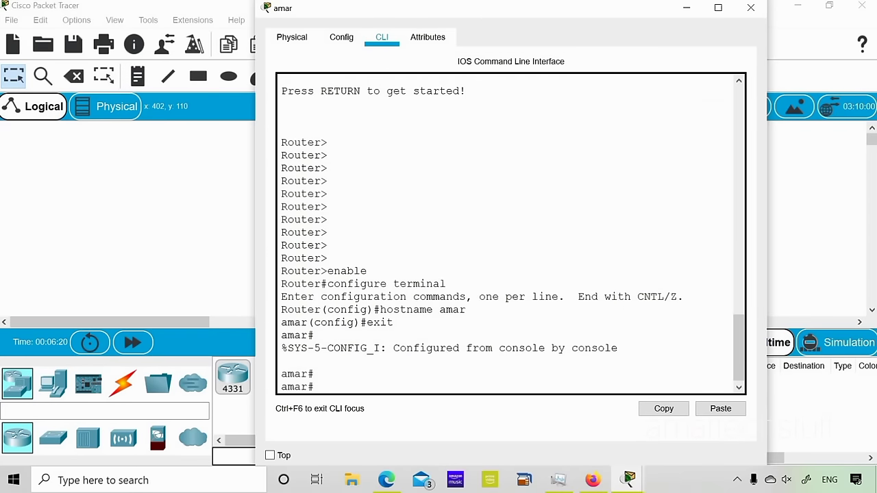
Review the enable, configure terminal and hostname commands in the console output and check the hostname in the global settings.
{"action": "double_click", "coordinate": [372, 271]}
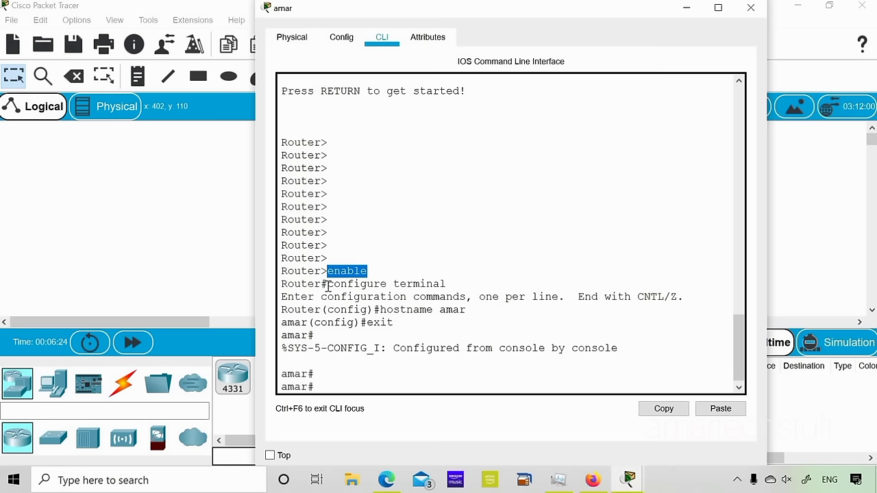
{"action": "left_click_drag", "start_coordinate": [327, 284], "coordinate": [461, 285]}
{"action": "left_click_drag", "start_coordinate": [369, 310], "coordinate": [466, 314]}
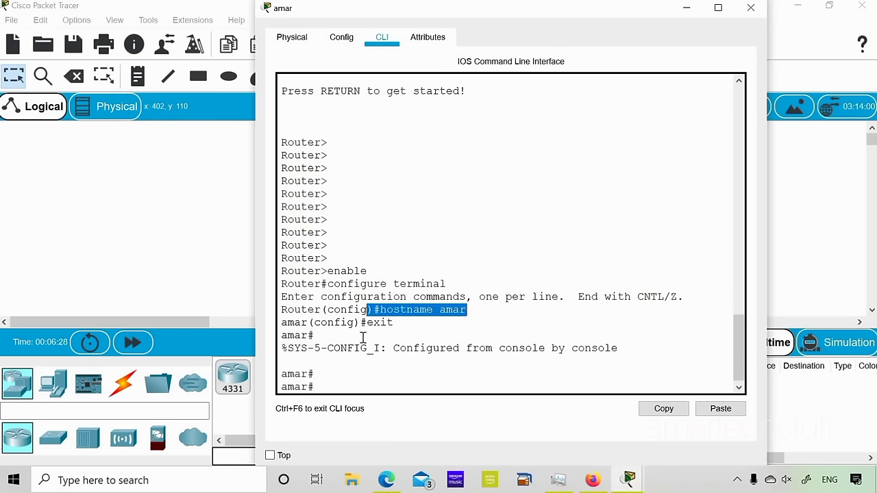
{"action": "left_click", "coordinate": [342, 38]}
{"action": "left_click", "coordinate": [490, 135]}
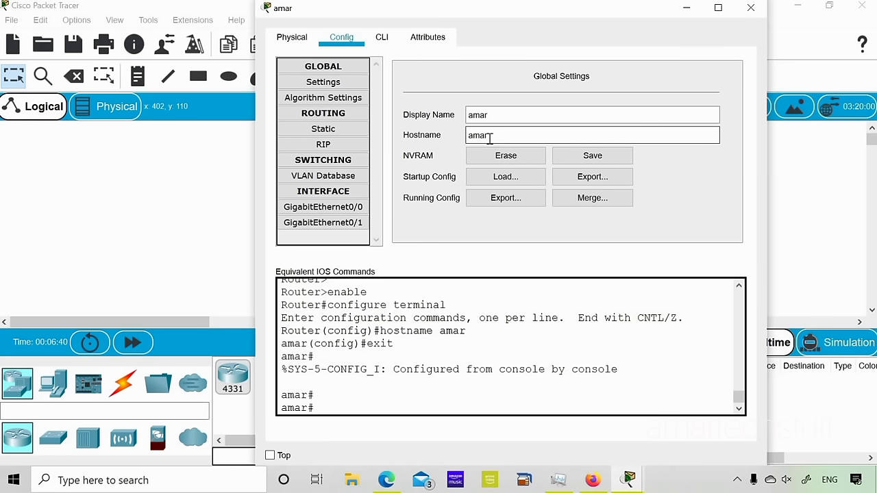
Examine the descriptions of the router's available hardware modules, including HWIC-2T, GLC-LH-SMD, HWIC-8A and HWIC-4ESW.
{"action": "left_click", "coordinate": [308, 43]}
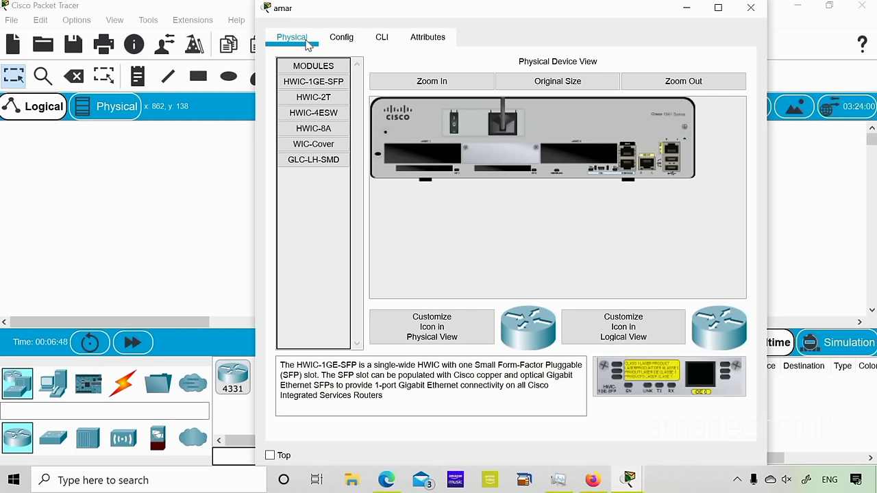
{"action": "left_click", "coordinate": [326, 104]}
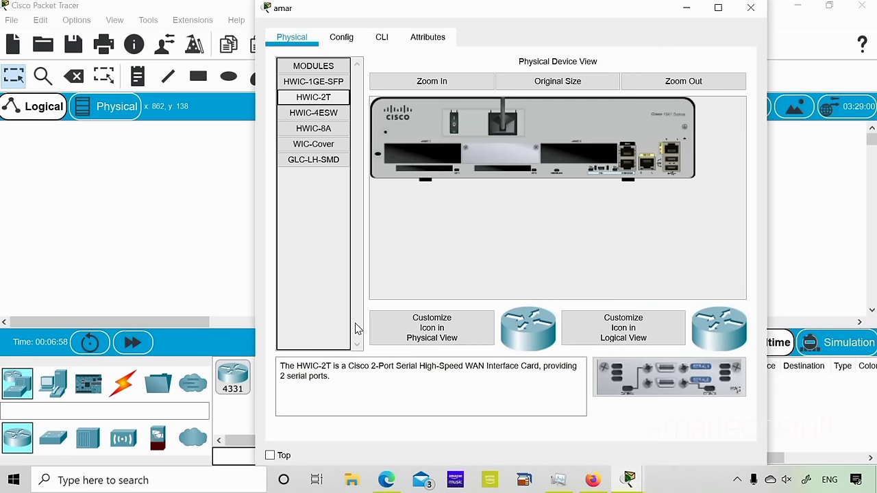
{"action": "left_click", "coordinate": [275, 367]}
{"action": "key", "text": "ctrl+a"}
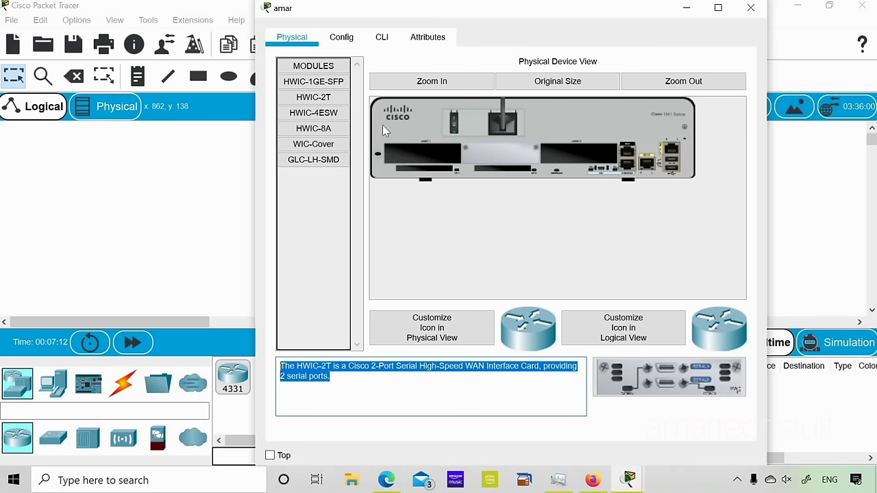
{"action": "left_click", "coordinate": [302, 158]}
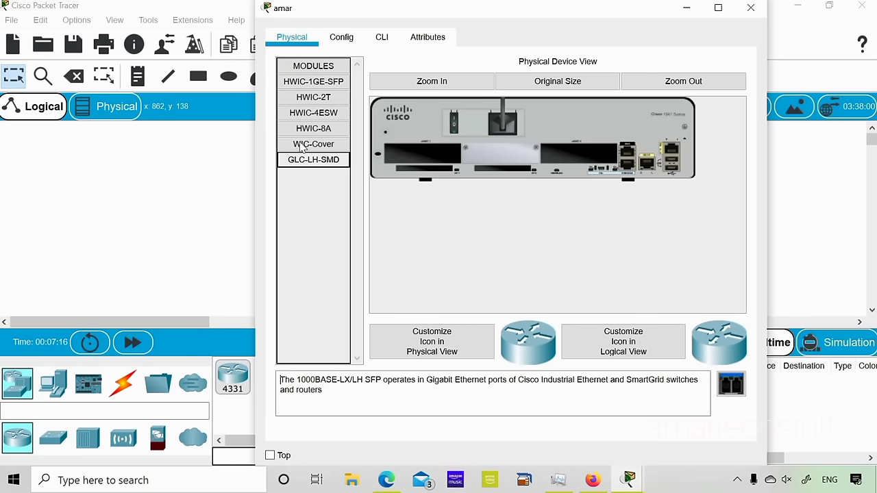
{"action": "left_click", "coordinate": [302, 144]}
{"action": "left_click", "coordinate": [301, 131]}
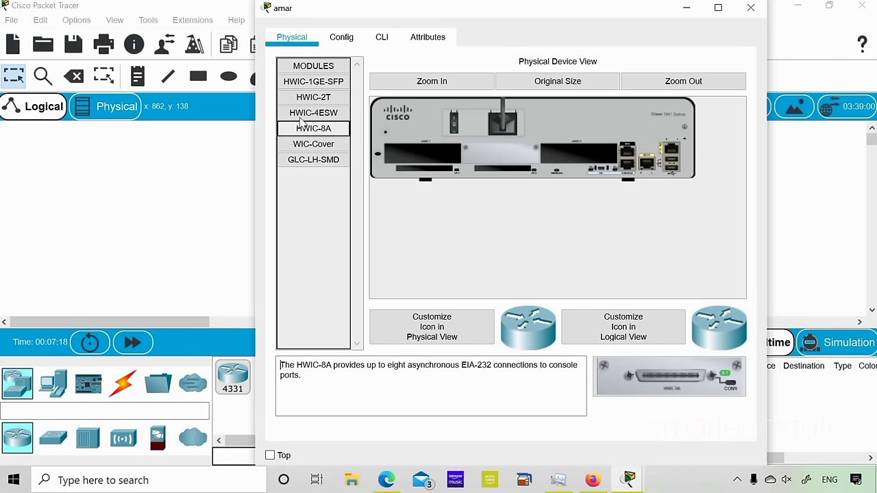
{"action": "left_click", "coordinate": [306, 113]}
{"action": "left_click", "coordinate": [317, 81]}
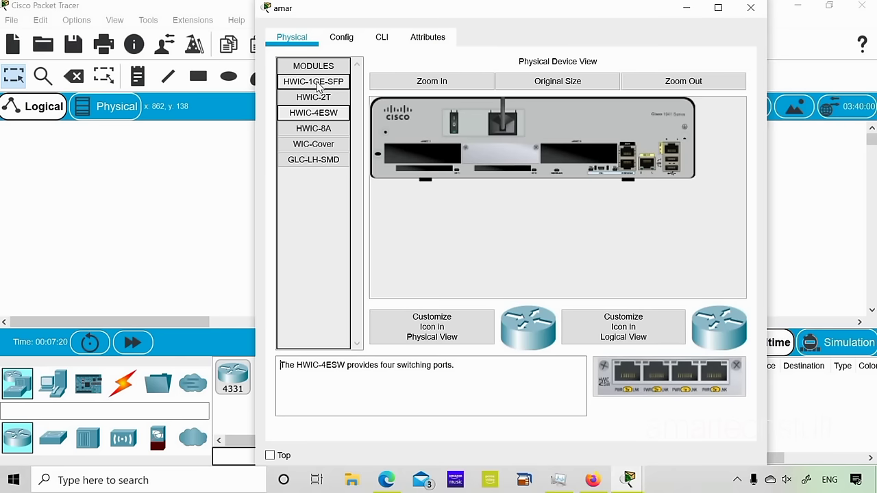
{"action": "left_click", "coordinate": [315, 100]}
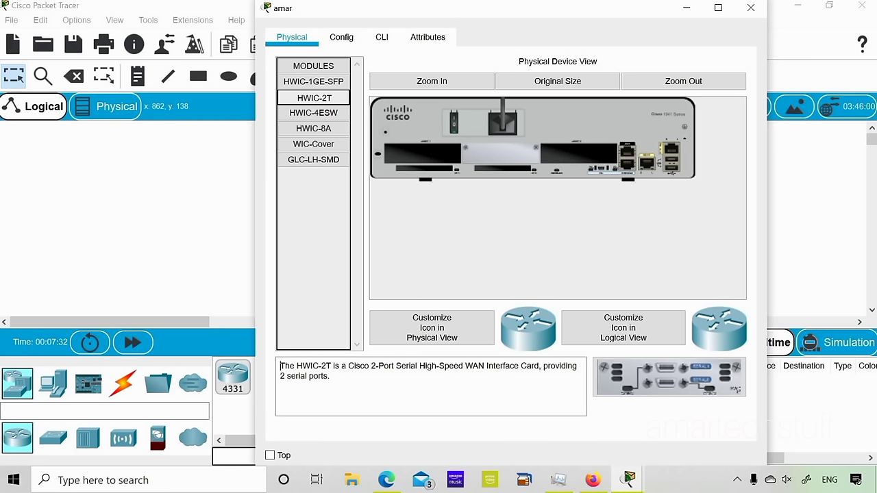
Try to install the HWIC-2T module in the eHWIC 1 slot while the router is powered on.
{"action": "left_click_drag", "start_coordinate": [314, 98], "coordinate": [431, 159]}
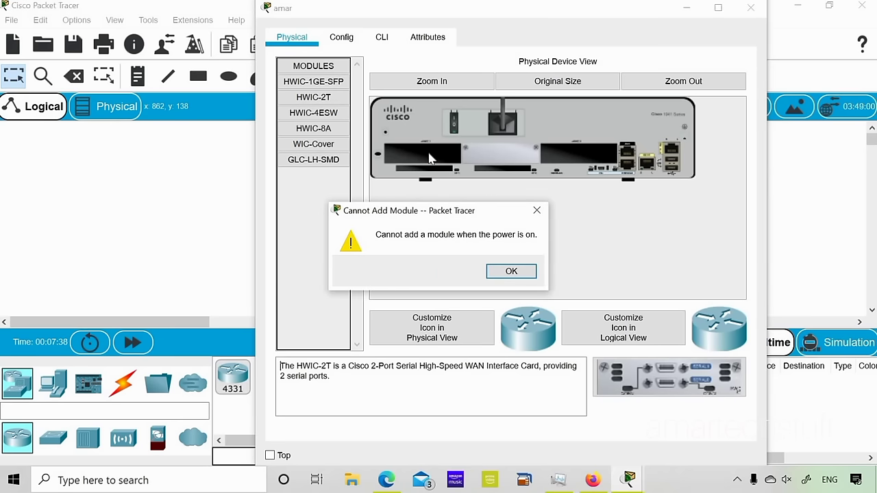
{"action": "left_click", "coordinate": [512, 272]}
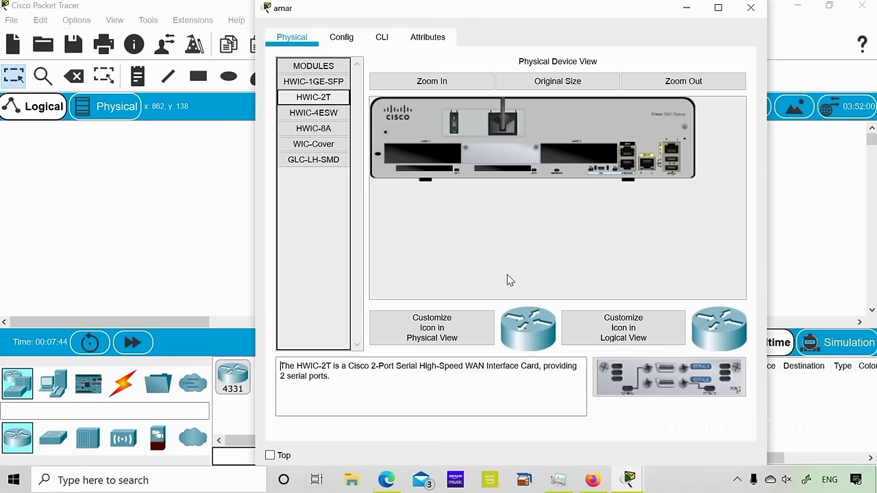
{"action": "left_click_drag", "start_coordinate": [313, 97], "coordinate": [422, 169]}
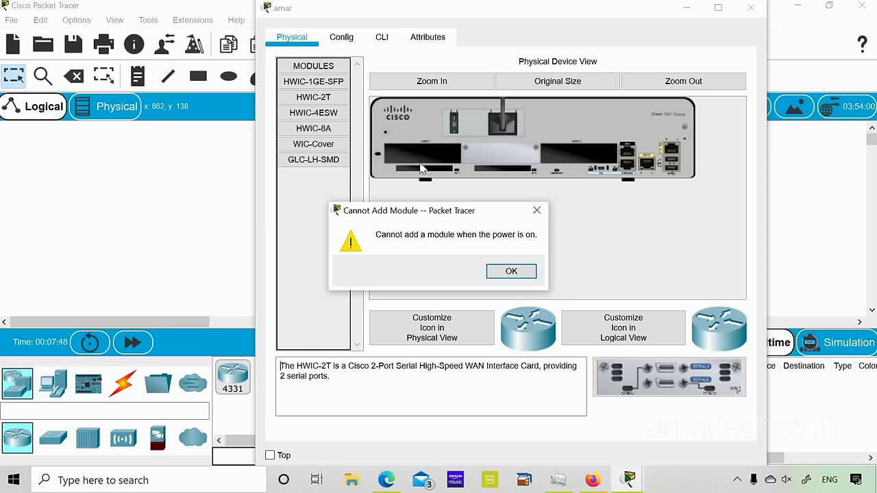
{"action": "left_click", "coordinate": [538, 217]}
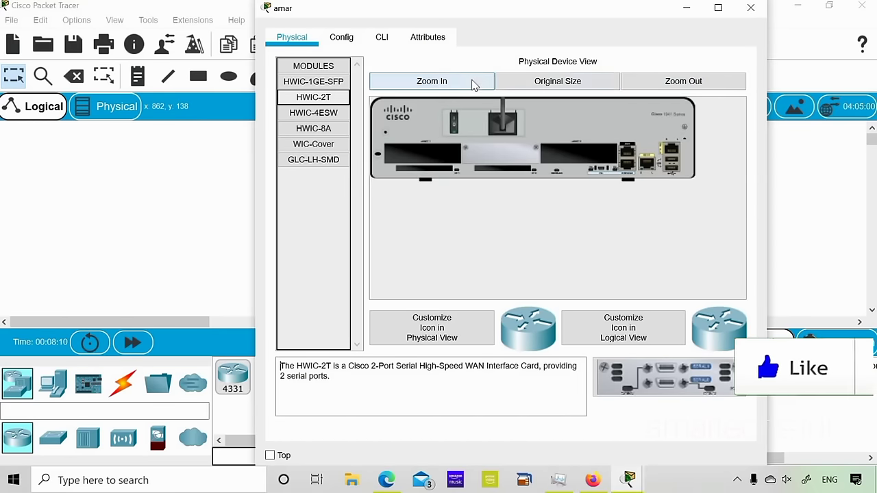
Power off the router and install the HWIC-2T serial module in the eHWIC 1 slot.
{"action": "left_click", "coordinate": [472, 83]}
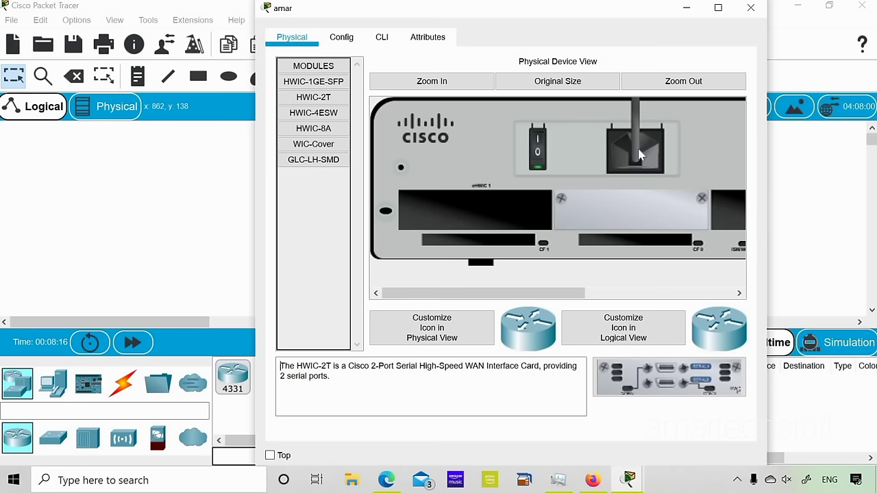
{"action": "left_click", "coordinate": [540, 161]}
{"action": "left_click", "coordinate": [314, 97]}
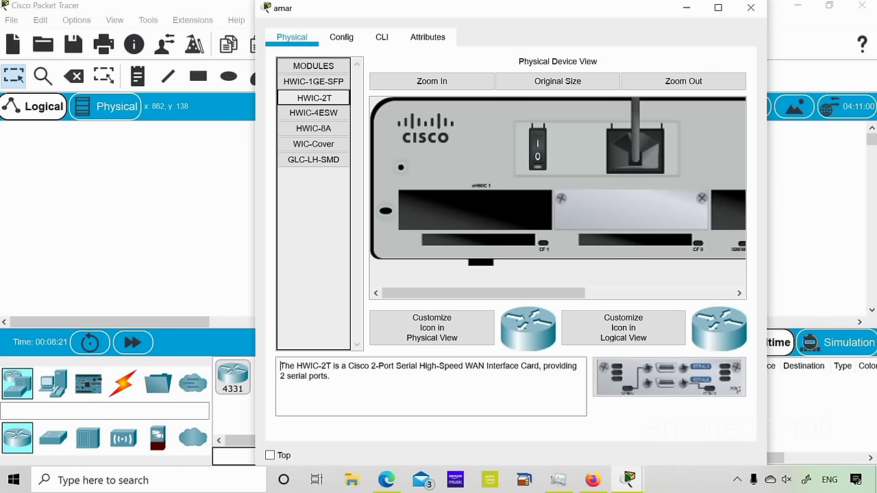
{"action": "left_click_drag", "start_coordinate": [669, 377], "coordinate": [466, 211]}
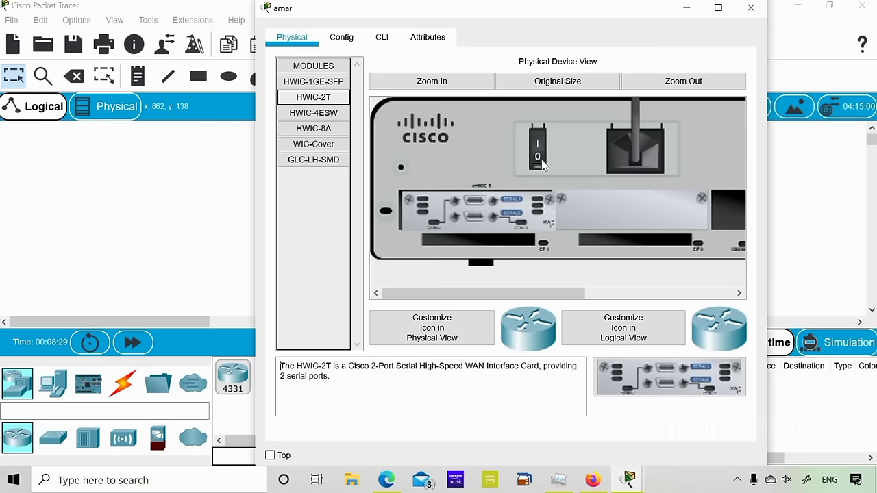
Restore the physical device view to original size and answer no to the initial configuration dialog in the router's command line.
{"action": "left_click", "coordinate": [556, 83]}
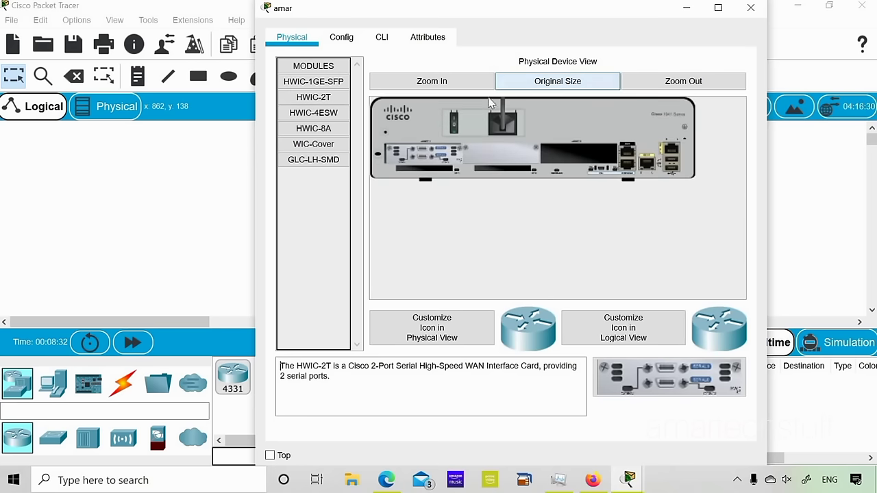
{"action": "left_click", "coordinate": [384, 39]}
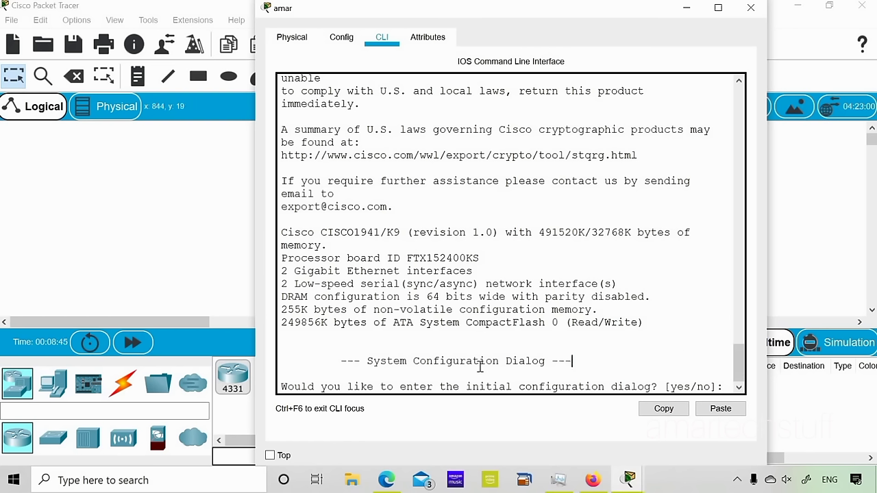
{"action": "left_click_drag", "start_coordinate": [294, 388], "coordinate": [338, 388]}
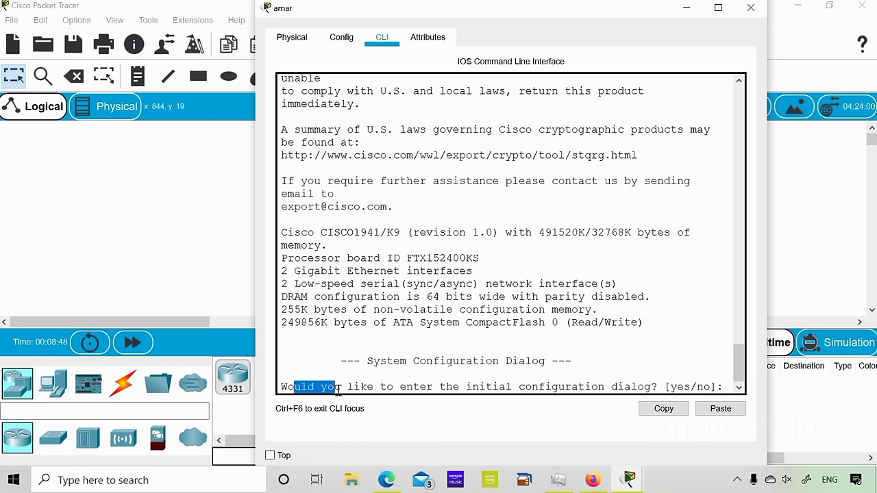
{"action": "left_click", "coordinate": [700, 365]}
{"action": "type", "text": "no"}
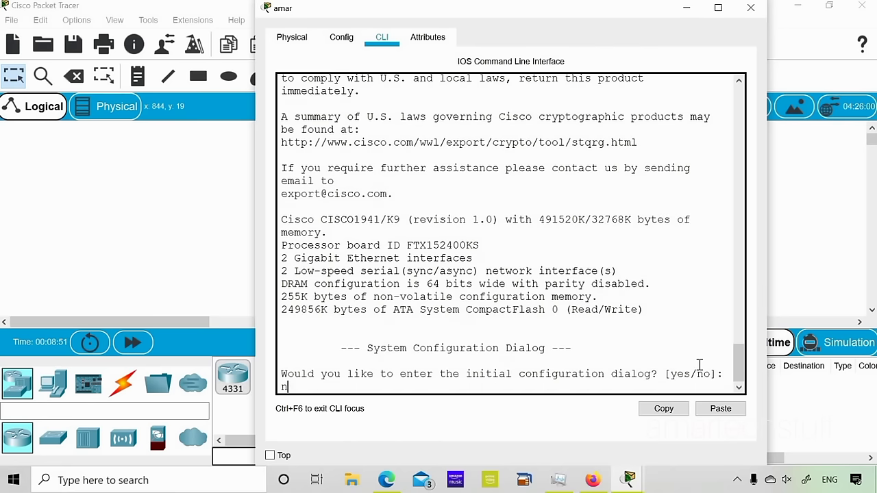
{"action": "key", "text": "Return"}
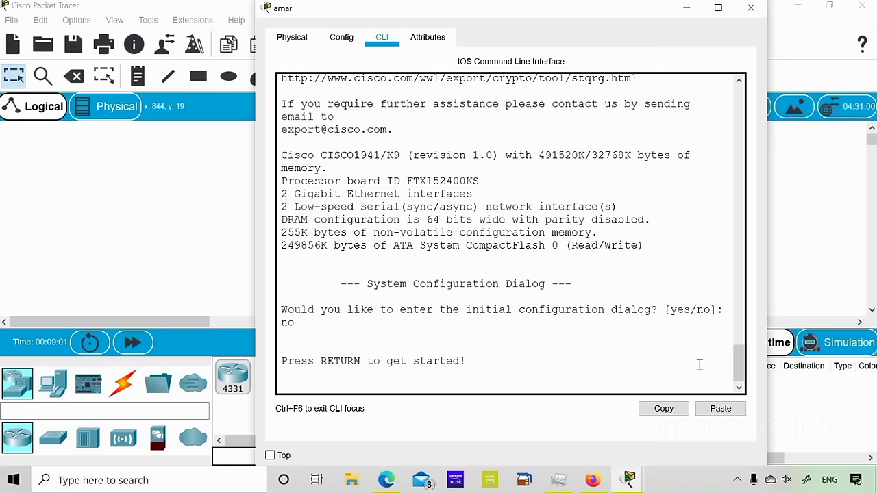
Start the console session to reach the router's user prompt and check the hostname shown in it.
{"action": "key", "text": "Return"}
{"action": "key", "text": "Return"}
{"action": "key", "text": "Return"}
{"action": "key", "text": "Return"}
{"action": "key", "text": "Return"}
{"action": "key", "text": "Return"}
{"action": "key", "text": "Return"}
{"action": "key", "text": "Return"}
{"action": "key", "text": "Return"}
{"action": "key", "text": "Return"}
{"action": "key", "text": "Return"}
{"action": "key", "text": "Return"}
{"action": "key", "text": "Return"}
{"action": "key", "text": "Return"}
{"action": "key", "text": "Return"}
{"action": "key", "text": "Return"}
{"action": "key", "text": "Return"}
{"action": "key", "text": "Return"}
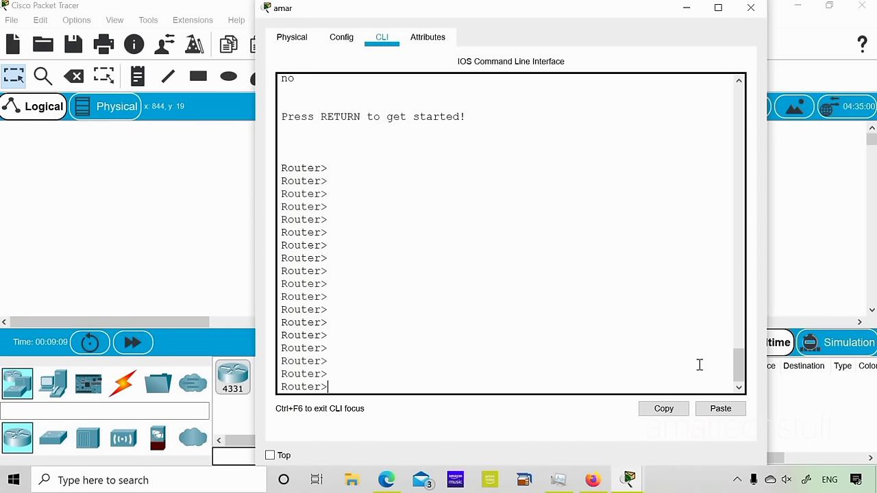
{"action": "double_click", "coordinate": [300, 230]}
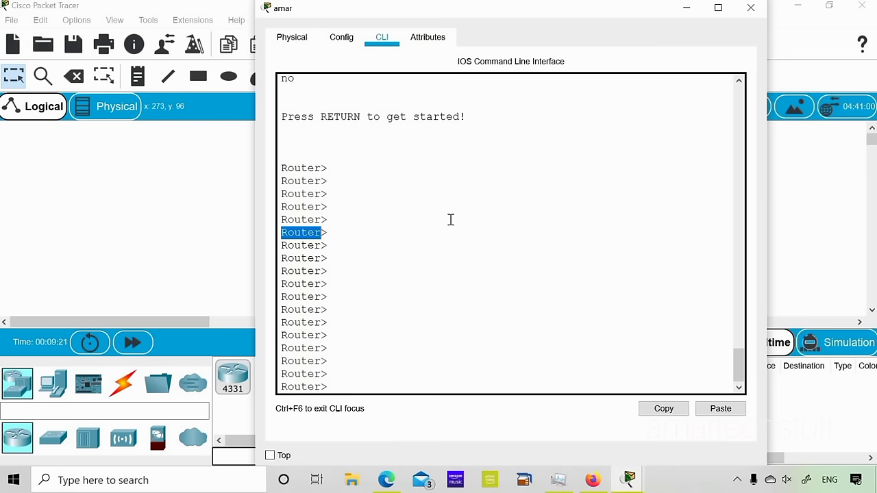
{"action": "left_click", "coordinate": [394, 299]}
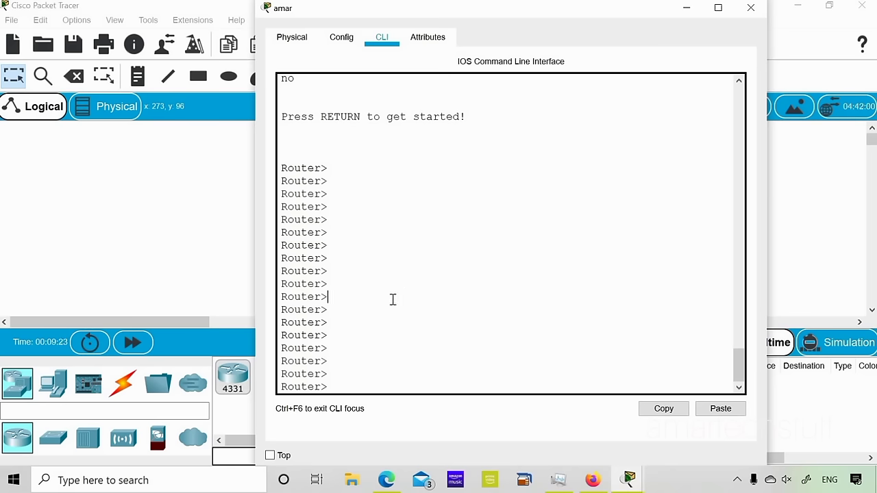
Enter privileged mode with en and global configuration mode with config t.
{"action": "type", "text": "en"}
{"action": "key", "text": "Return"}
{"action": "key", "text": "Return"}
{"action": "key", "text": "Return"}
{"action": "key", "text": "Return"}
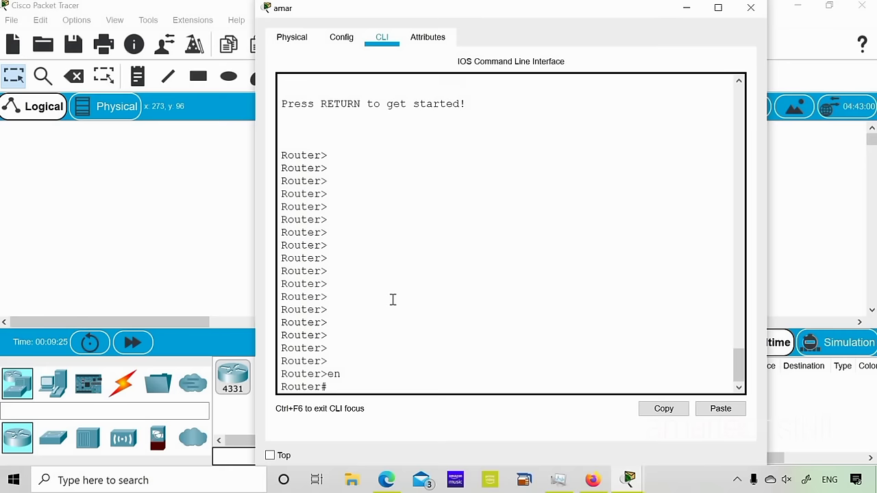
{"action": "type", "text": "confi"}
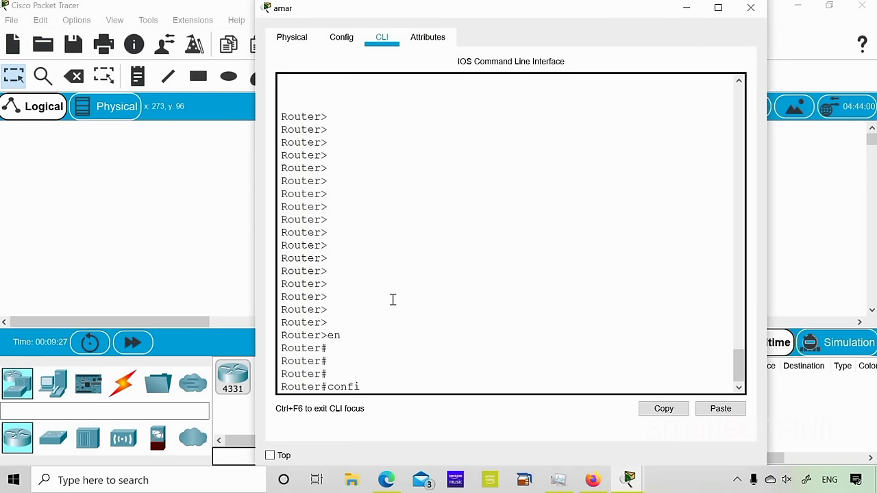
{"action": "type", "text": "g t"}
{"action": "key", "text": "Return"}
Set the router's hostname to amartechstuff and exit global configuration mode.
{"action": "type", "text": "hostname"}
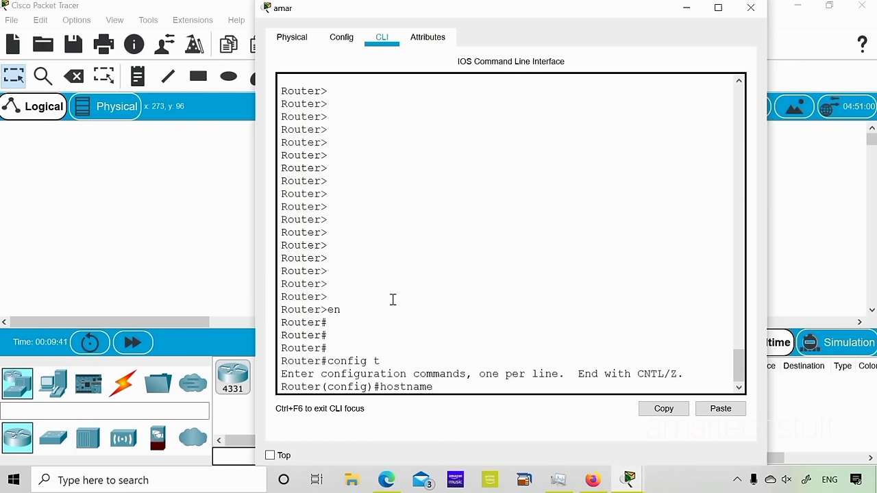
{"action": "type", "text": " amartechstuff"}
{"action": "key", "text": "Return"}
{"action": "type", "text": "exit"}
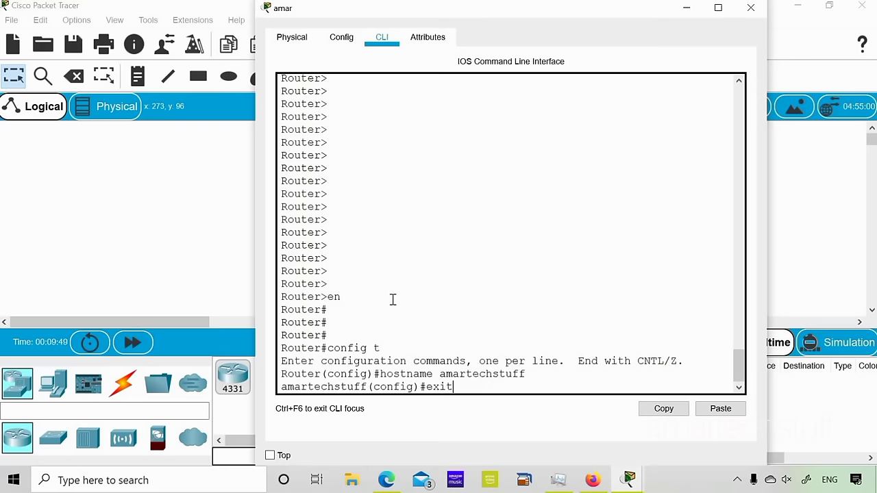
{"action": "key", "text": "Return"}
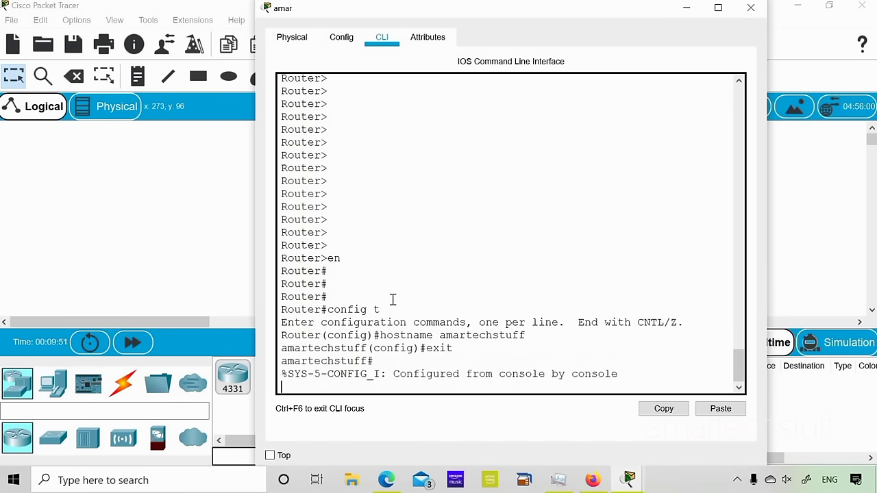
{"action": "key", "text": "Return"}
{"action": "key", "text": "Return"}
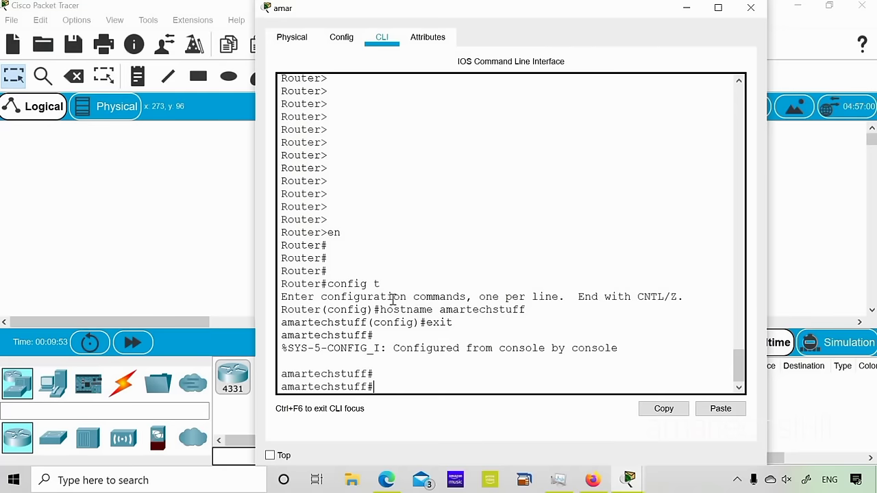
{"action": "key", "text": "Return"}
{"action": "key", "text": "Return"}
{"action": "key", "text": "Return"}
{"action": "key", "text": "Return"}
{"action": "key", "text": "Return"}
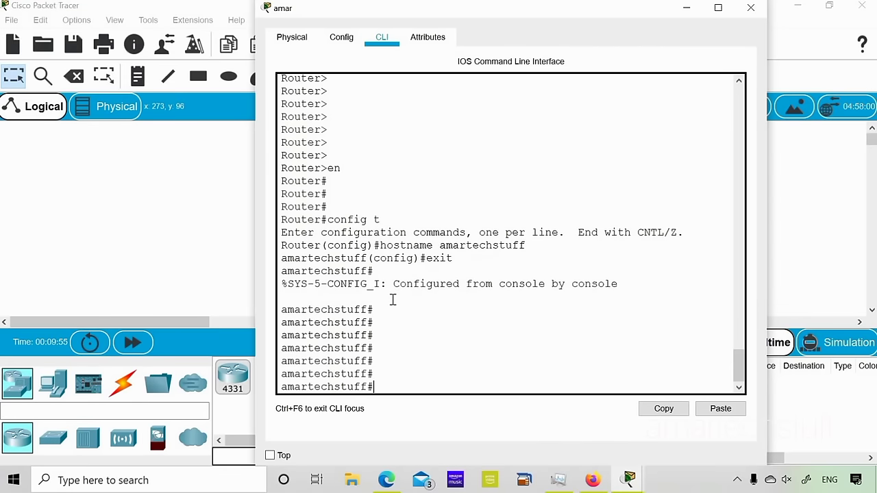
Save the configuration with copy running-config startup-config, accepting the default destination filename.
{"action": "type", "text": "copy running-config start"}
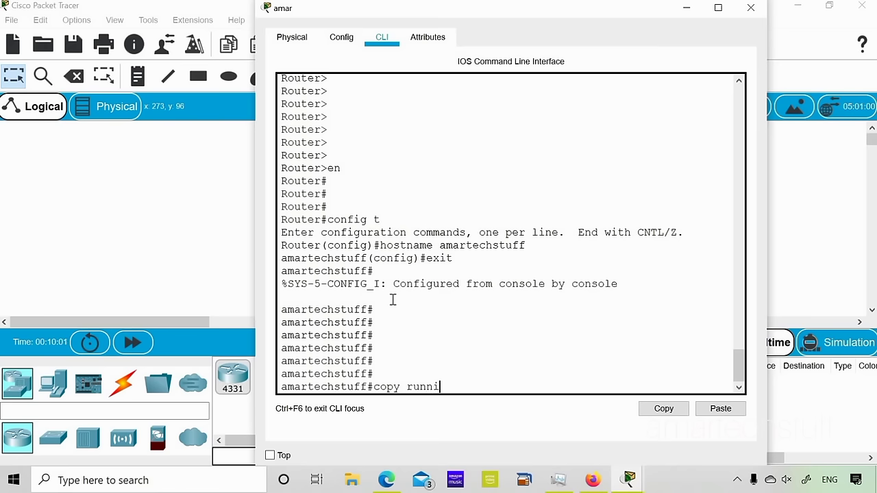
{"action": "key", "text": "Tab"}
{"action": "type", "text": "start"}
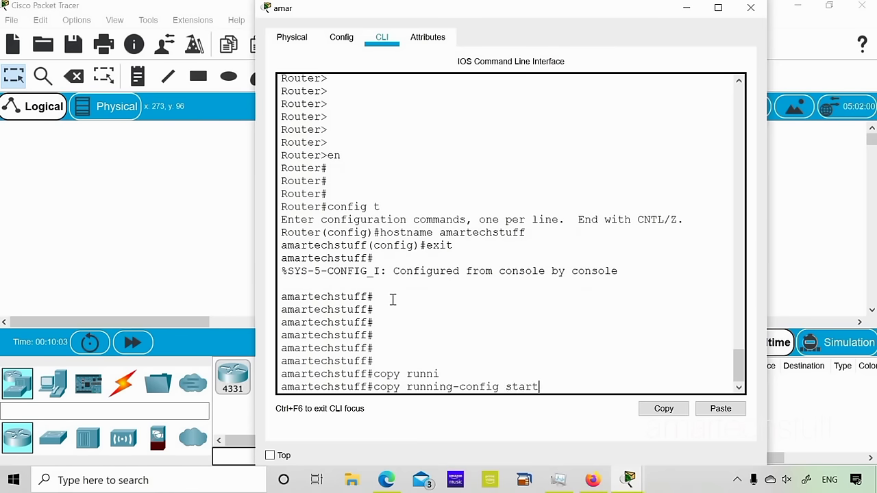
{"action": "key", "text": "Tab"}
{"action": "key", "text": "Return"}
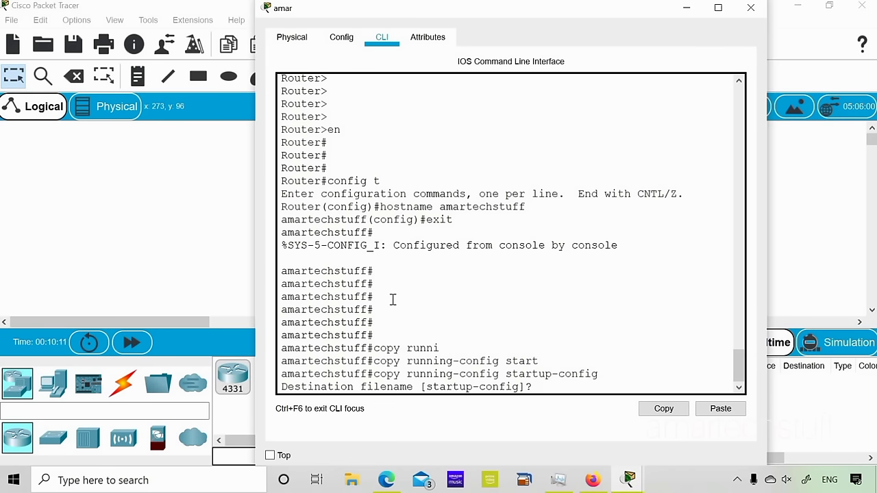
{"action": "key", "text": "Return"}
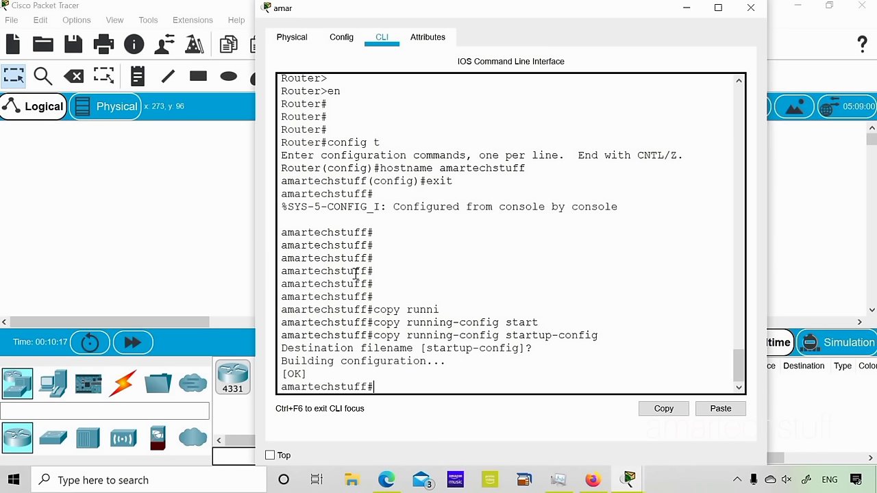
Power the router off and on again in the physical view and return to its command line while it reboots.
{"action": "left_click", "coordinate": [295, 38]}
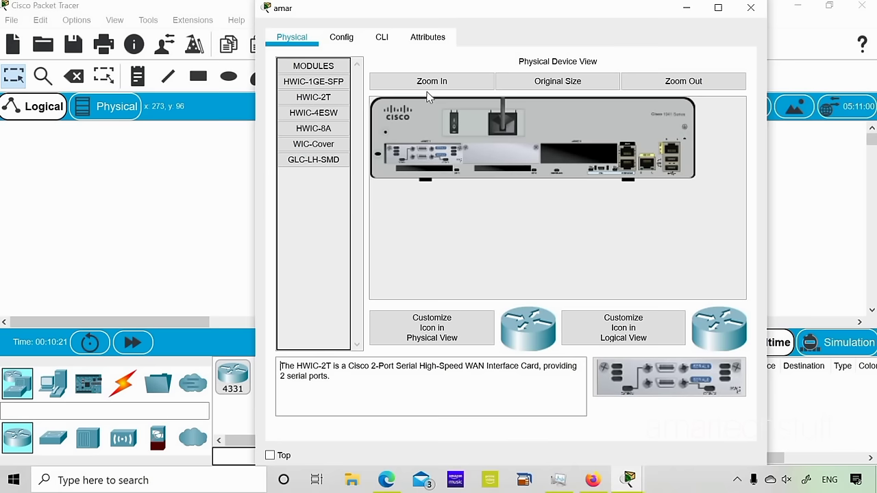
{"action": "left_click", "coordinate": [389, 42]}
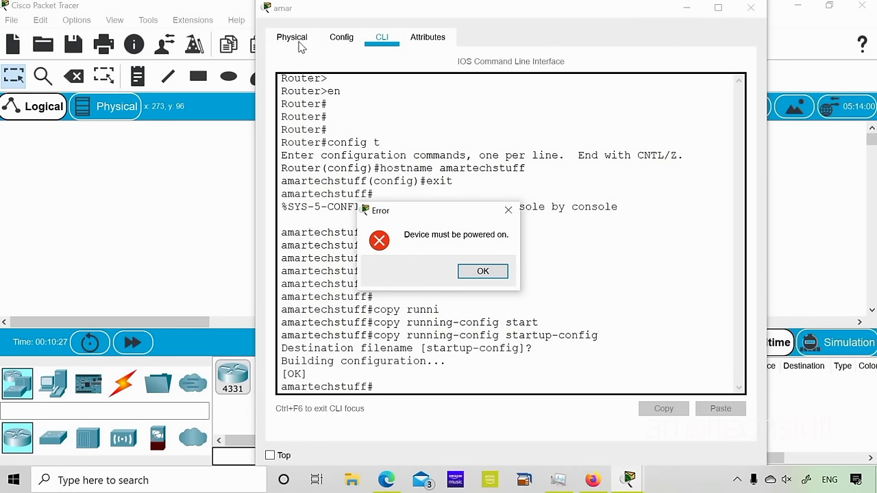
{"action": "left_click", "coordinate": [482, 272]}
{"action": "left_click", "coordinate": [291, 37]}
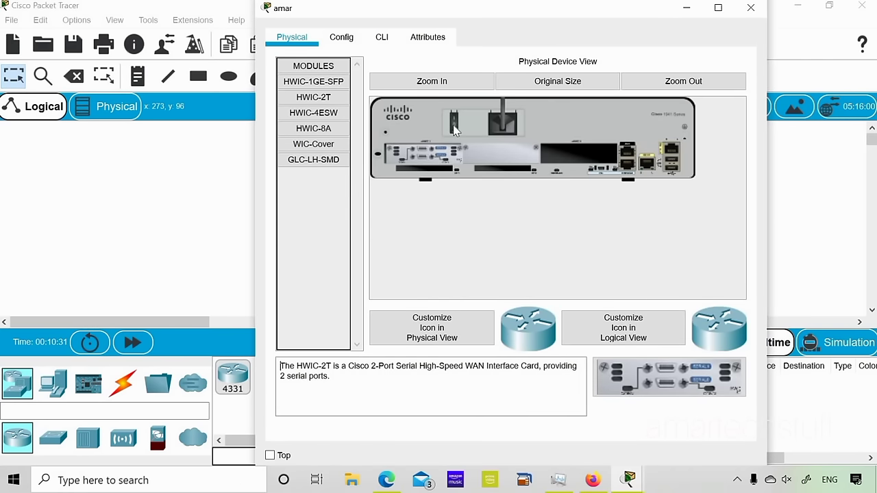
{"action": "left_click", "coordinate": [382, 41]}
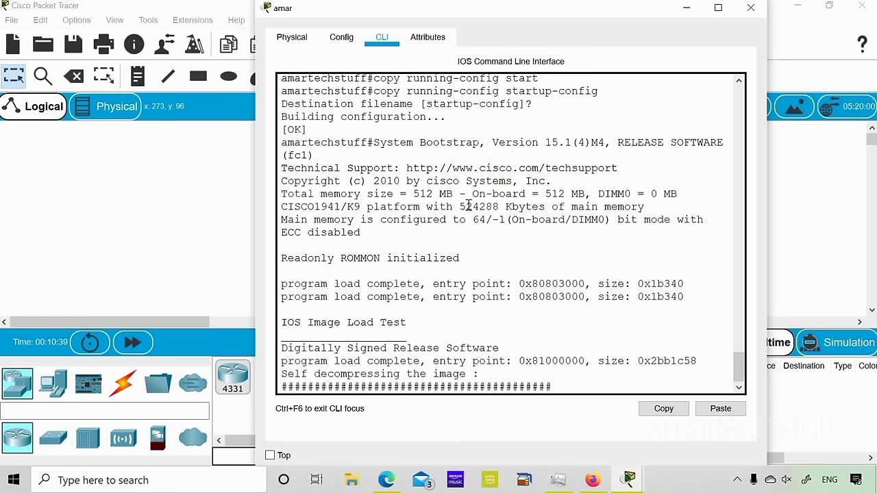
{"action": "left_click", "coordinate": [290, 37]}
{"action": "left_click_drag", "start_coordinate": [443, 19], "coordinate": [328, 28]}
{"action": "left_click", "coordinate": [269, 47]}
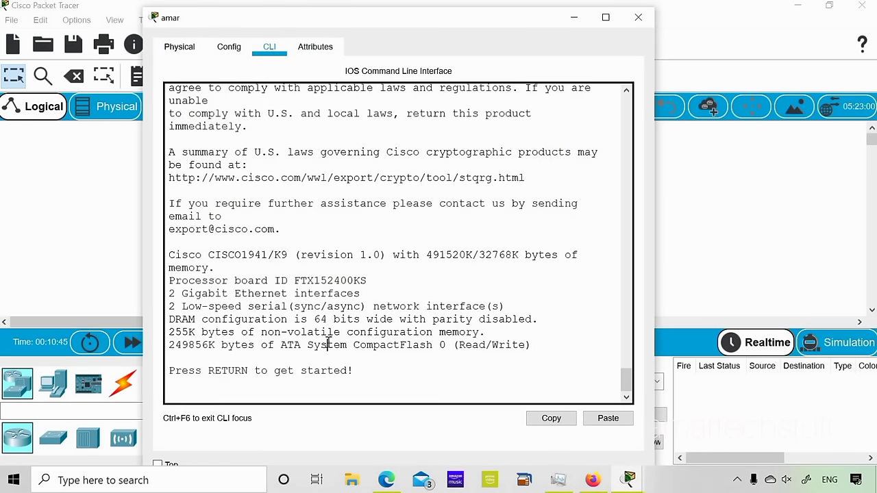
Start the console session after the reboot and check that the user prompt shows the saved hostname.
{"action": "key", "text": "Return"}
{"action": "key", "text": "Return"}
{"action": "key", "text": "Return"}
{"action": "key", "text": "Return"}
{"action": "key", "text": "Return"}
{"action": "key", "text": "Return"}
{"action": "key", "text": "Return"}
{"action": "key", "text": "Return"}
{"action": "key", "text": "Return"}
{"action": "key", "text": "Return"}
{"action": "key", "text": "Return"}
{"action": "key", "text": "Return"}
{"action": "key", "text": "Return"}
{"action": "key", "text": "Return"}
{"action": "key", "text": "Return"}
{"action": "key", "text": "Return"}
{"action": "key", "text": "Return"}
{"action": "key", "text": "Return"}
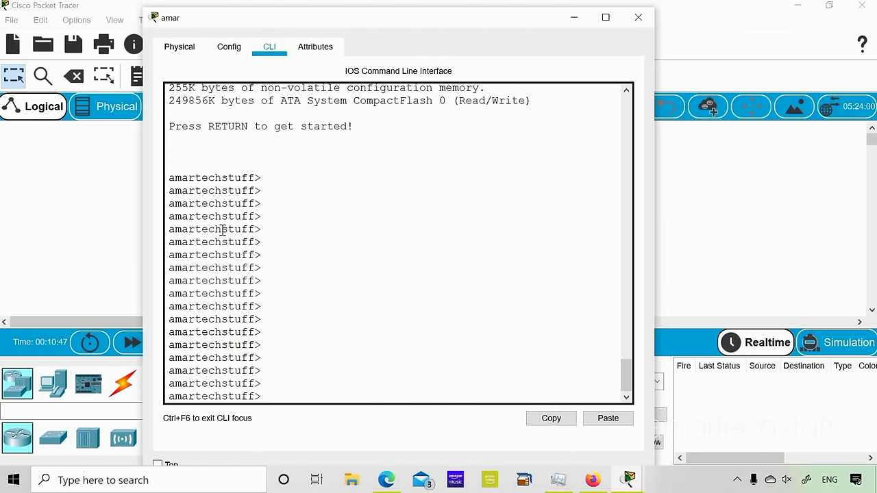
{"action": "double_click", "coordinate": [232, 205]}
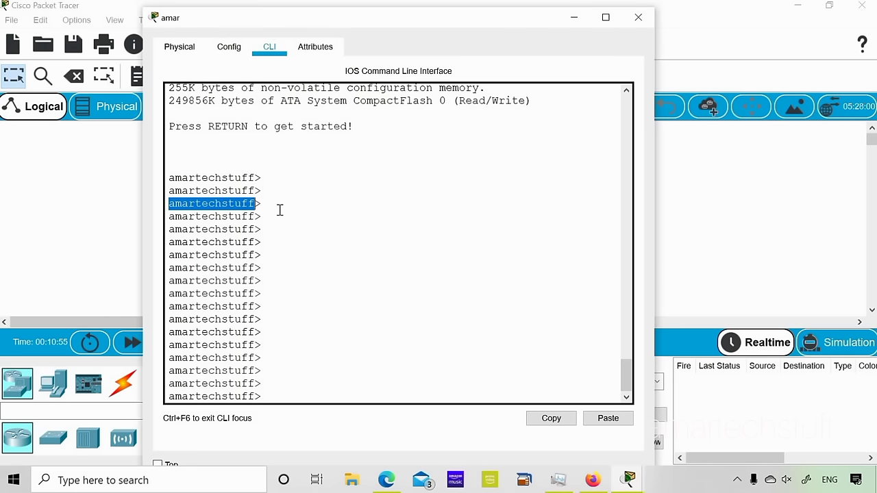
Enter privileged mode on the router with the enable command.
{"action": "type", "text": "enab"}
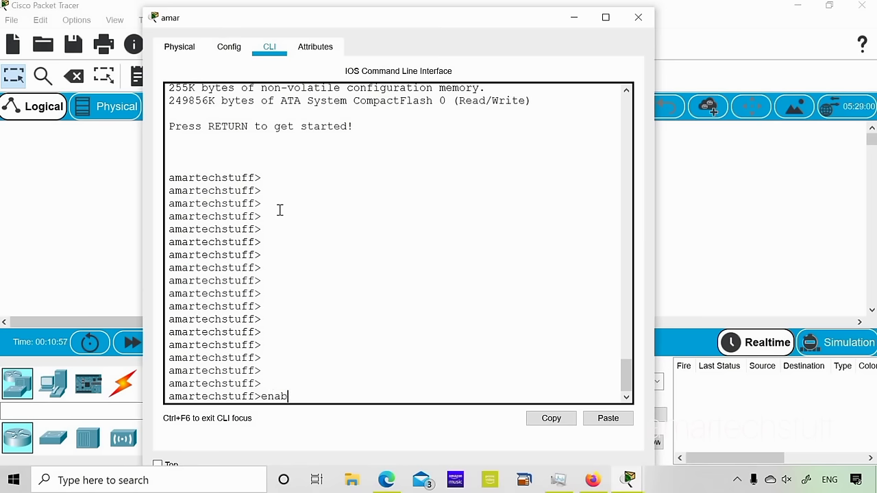
{"action": "type", "text": "le"}
{"action": "key", "text": "Return"}
{"action": "key", "text": "Return"}
{"action": "key", "text": "Return"}
{"action": "key", "text": "Return"}
{"action": "key", "text": "Return"}
{"action": "key", "text": "Return"}
{"action": "key", "text": "Return"}
{"action": "key", "text": "Return"}
{"action": "key", "text": "Return"}
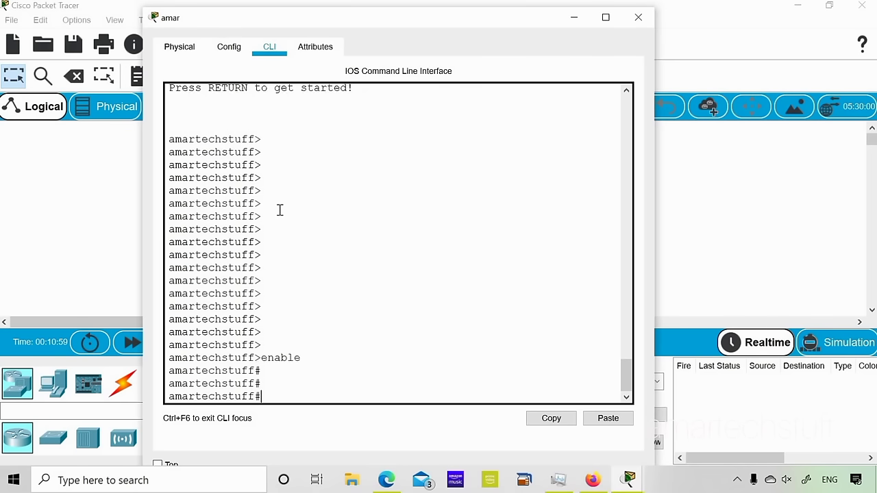
{"action": "key", "text": "Return"}
{"action": "key", "text": "Return"}
{"action": "key", "text": "Return"}
{"action": "key", "text": "Return"}
{"action": "key", "text": "Return"}
Compare the user mode and privileged mode prompts around the enable command in the console output.
{"action": "left_click_drag", "start_coordinate": [224, 217], "coordinate": [261, 229]}
{"action": "left_click_drag", "start_coordinate": [295, 282], "coordinate": [295, 283]}
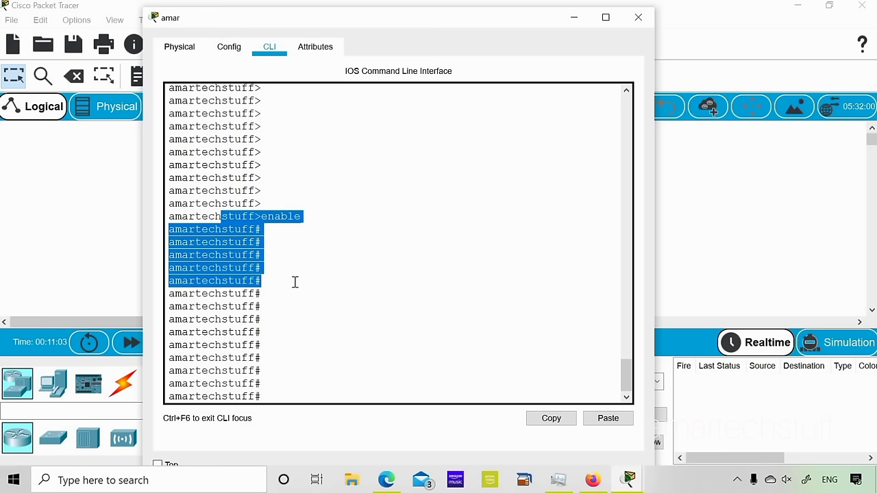
{"action": "left_click", "coordinate": [309, 325]}
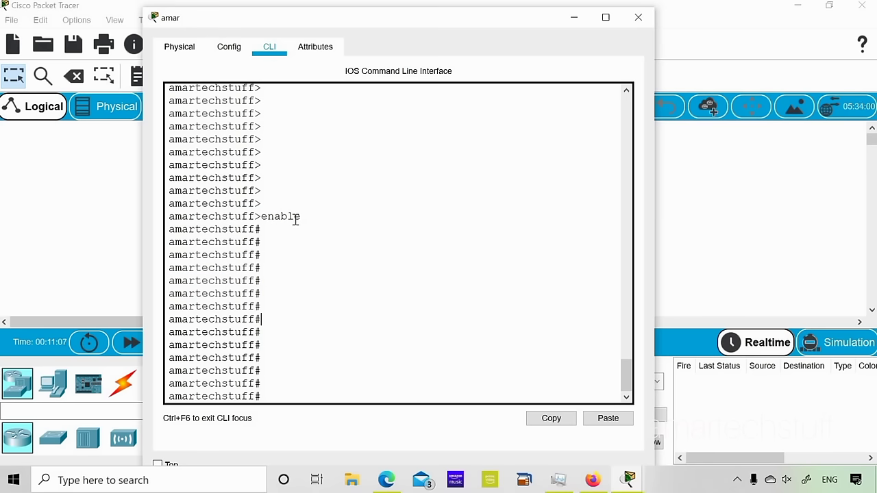
{"action": "left_click_drag", "start_coordinate": [196, 202], "coordinate": [264, 229]}
{"action": "left_click", "coordinate": [258, 203]}
{"action": "left_click", "coordinate": [258, 229]}
{"action": "scroll", "coordinate": [269, 256], "scroll_direction": "down", "scroll_amount": 1}
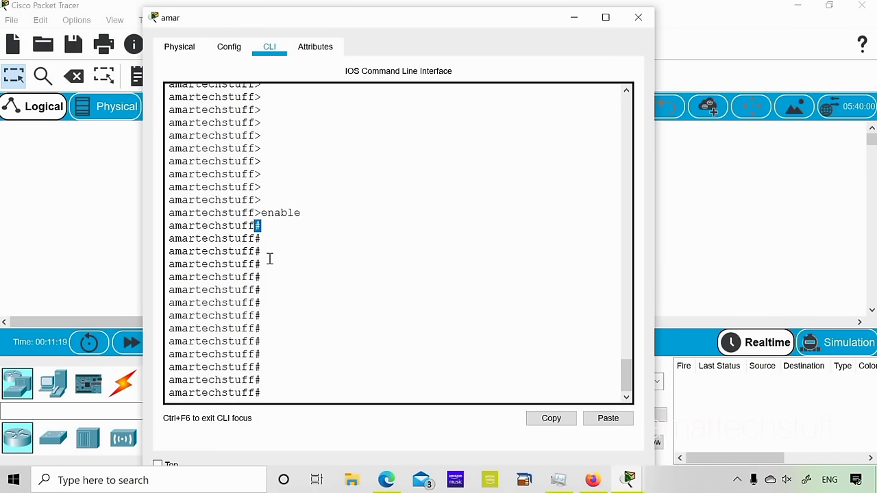
Enter global configuration mode with config t, exit it, and return to the logical workspace.
{"action": "type", "text": "config"}
{"action": "type", "text": " t"}
{"action": "key", "text": "Return"}
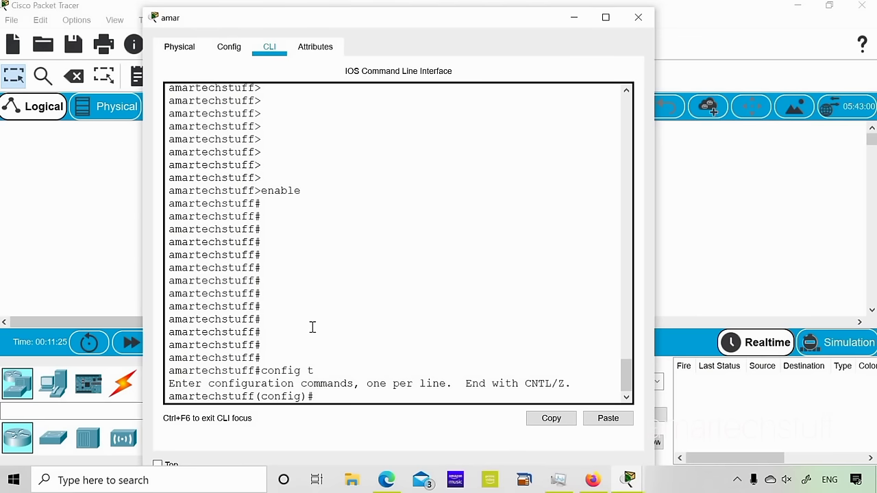
{"action": "type", "text": "exit"}
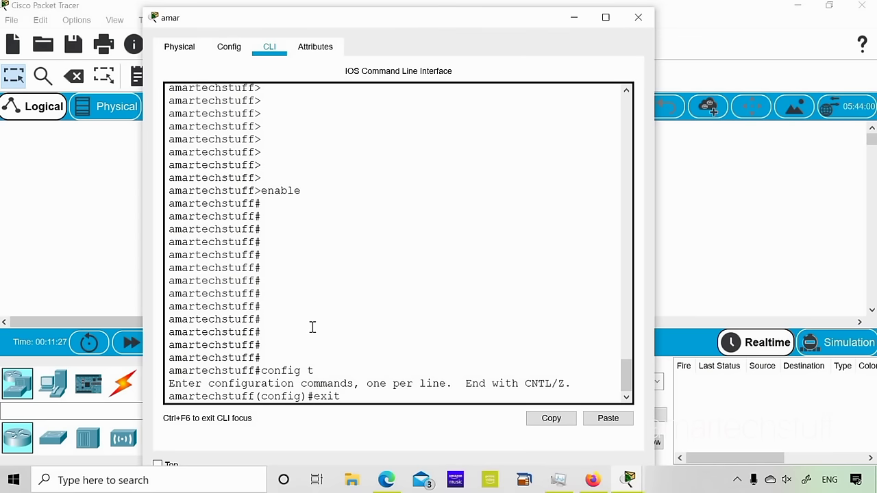
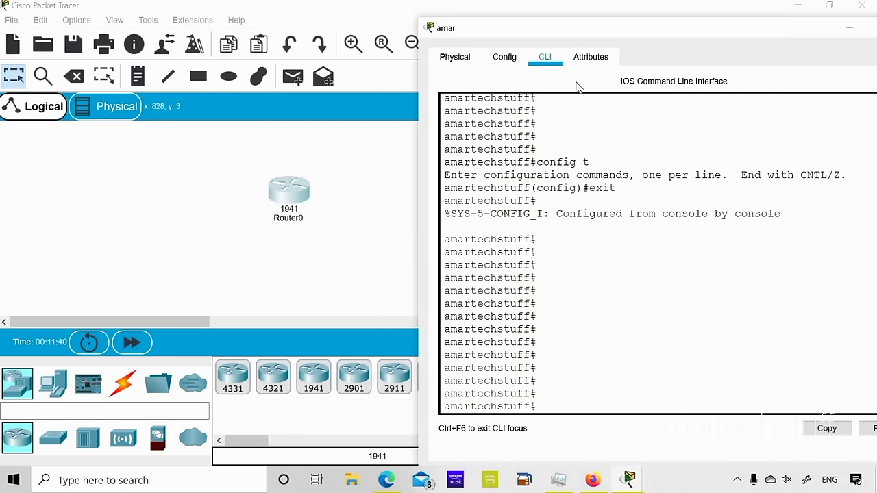
{"action": "left_click", "coordinate": [299, 272]}
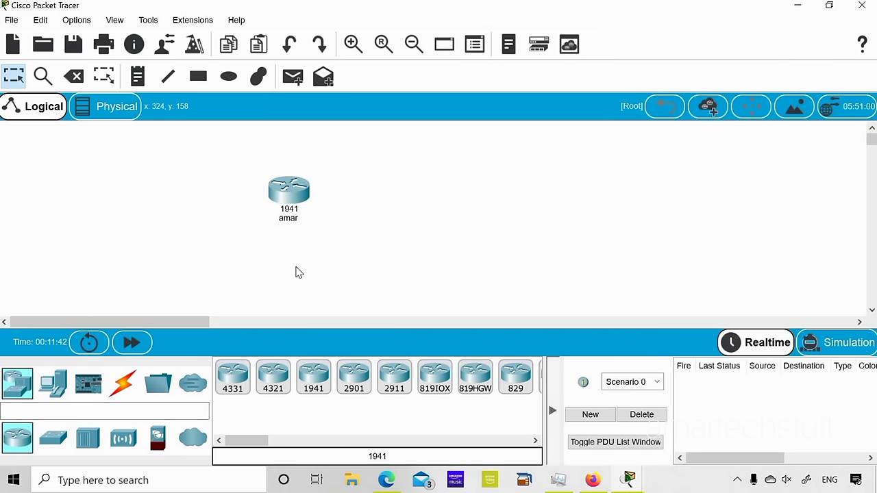
Add a second 1941 router to the logical workspace, well to the right of the first one.
{"action": "left_click", "coordinate": [314, 381]}
{"action": "left_click", "coordinate": [439, 176]}
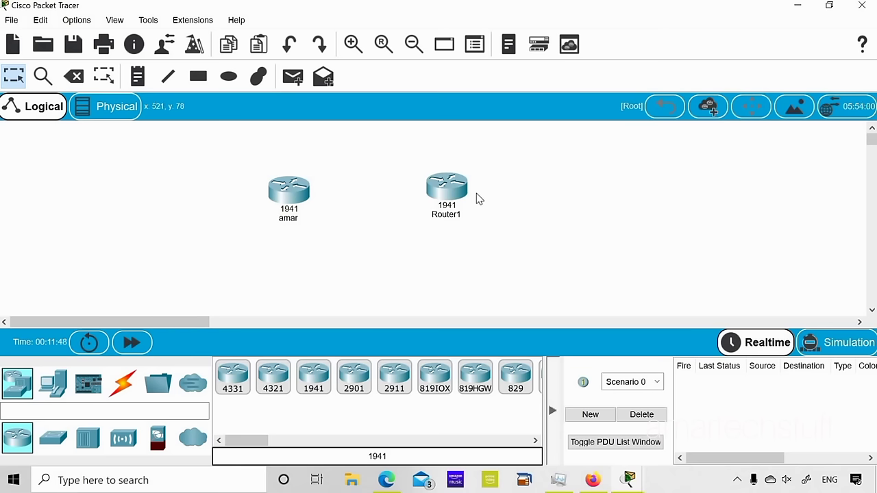
{"action": "left_click_drag", "start_coordinate": [458, 190], "coordinate": [502, 183]}
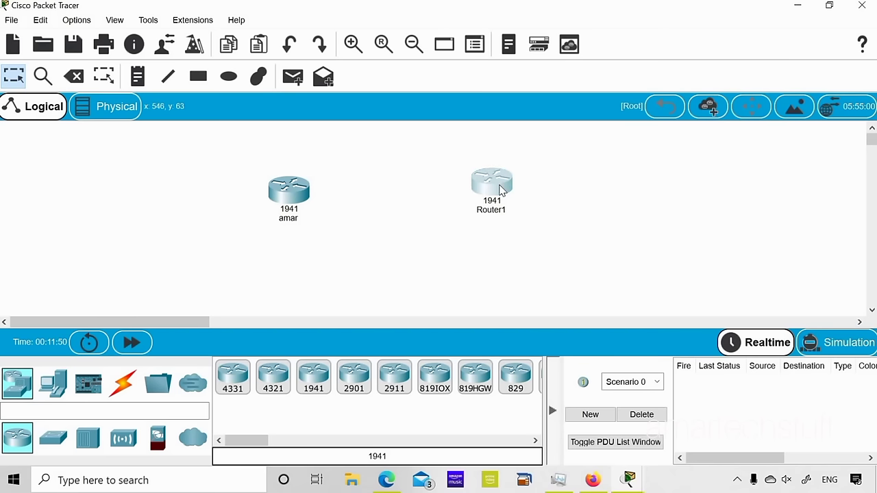
Install an HWIC-2T module in Router1's leftmost expansion slot.
{"action": "left_click", "coordinate": [502, 183]}
{"action": "left_click", "coordinate": [269, 44]}
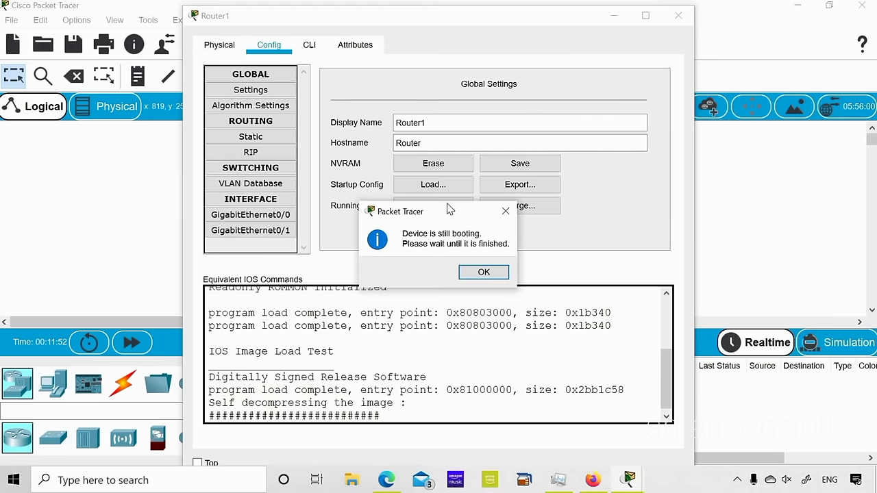
{"action": "left_click", "coordinate": [483, 272]}
{"action": "left_click", "coordinate": [308, 44]}
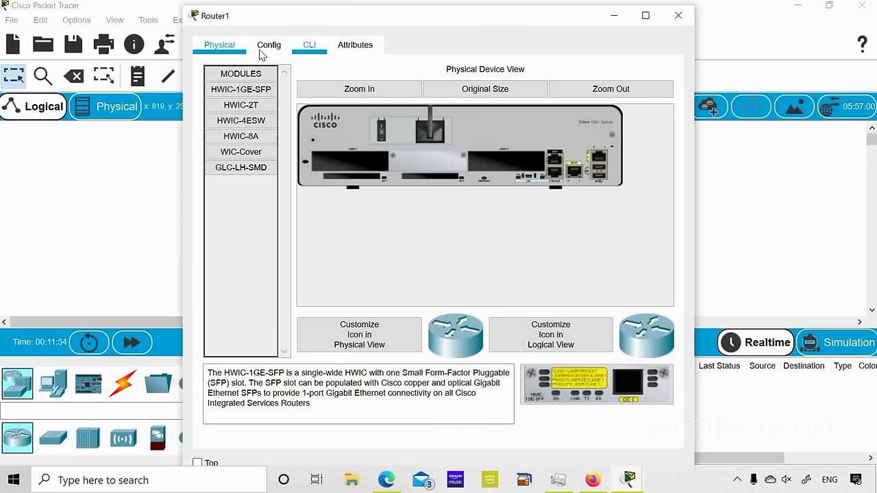
{"action": "left_click", "coordinate": [216, 45]}
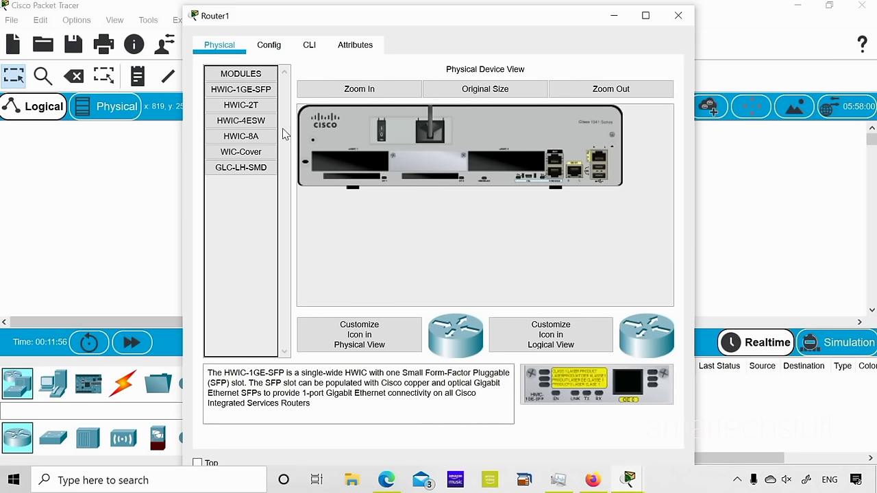
{"action": "left_click", "coordinate": [259, 108]}
{"action": "left_click_drag", "start_coordinate": [400, 251], "coordinate": [353, 162]}
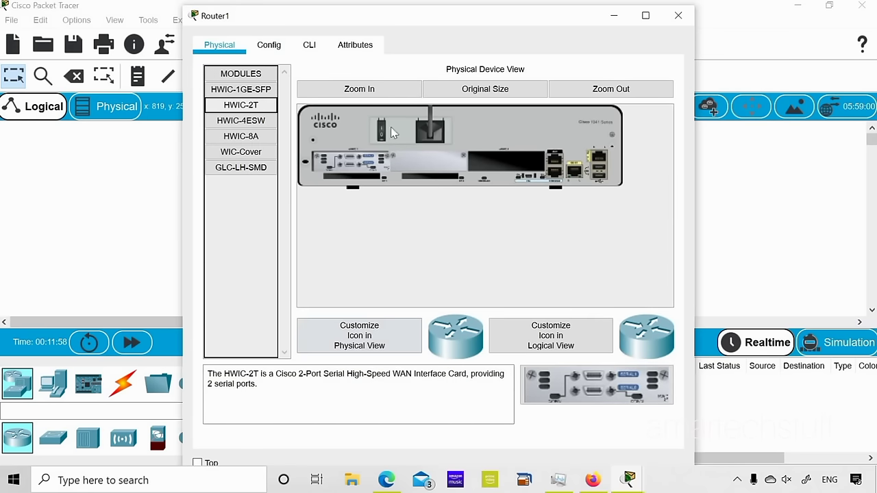
View Router1's boot output in its console, and return to the workspace to place the router slightly lower.
{"action": "left_click", "coordinate": [310, 44]}
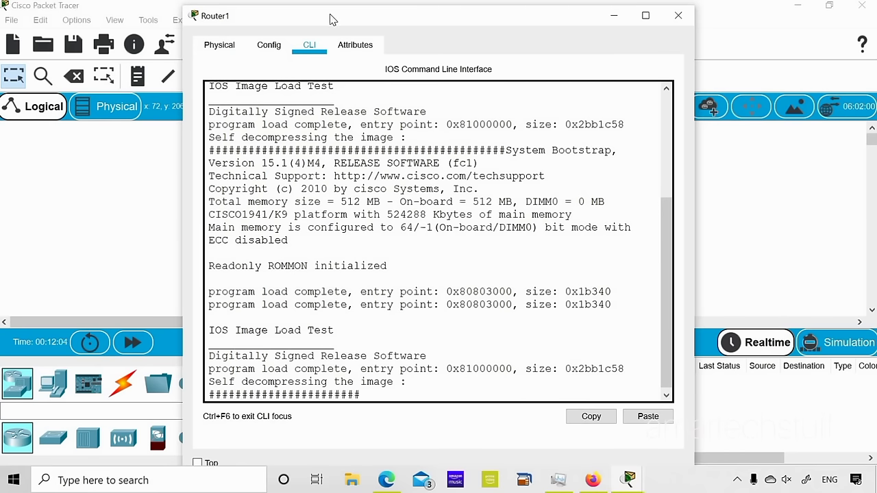
{"action": "left_click_drag", "start_coordinate": [329, 17], "coordinate": [666, 50]}
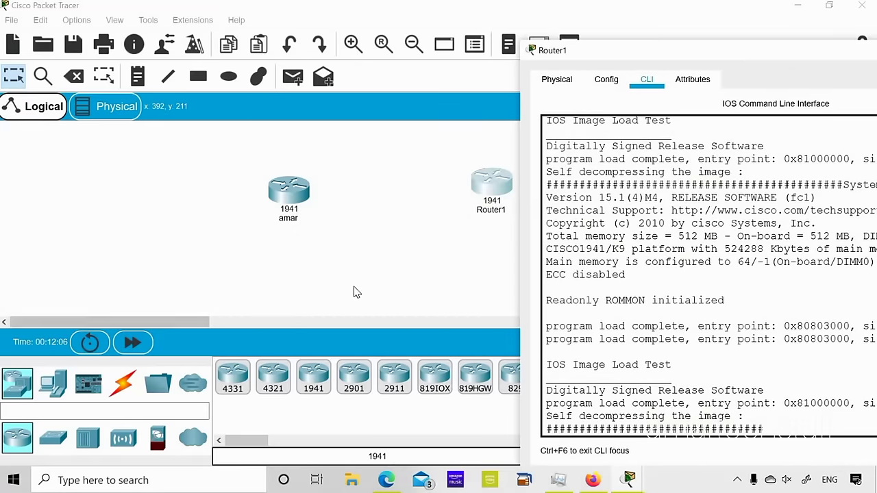
{"action": "left_click", "coordinate": [354, 291]}
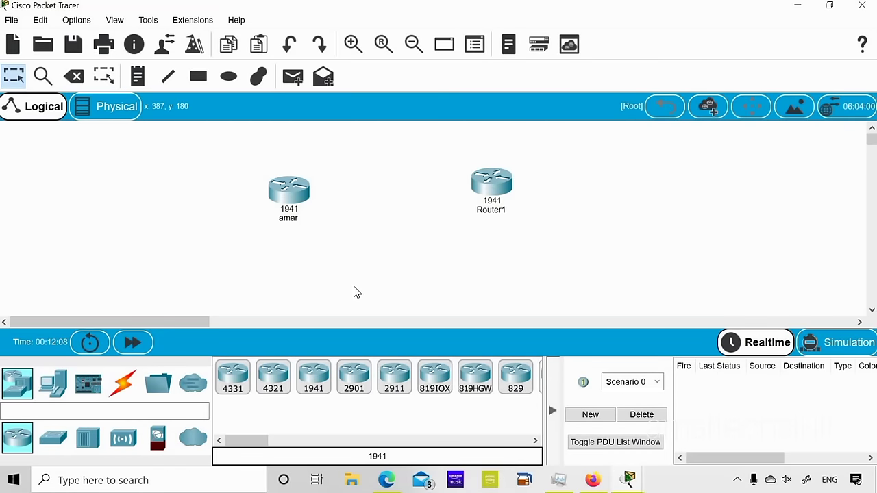
{"action": "left_click_drag", "start_coordinate": [498, 180], "coordinate": [501, 193]}
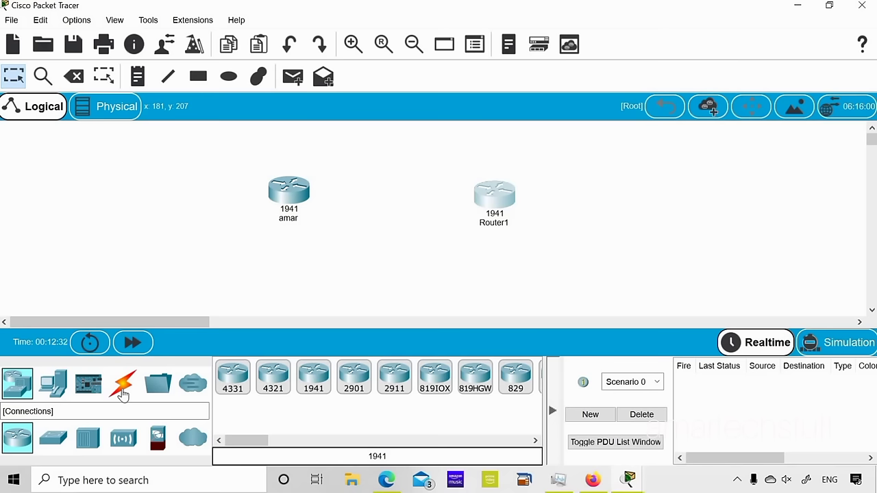
Connect Serial0/1/0 of the first router to Serial0/1/0 of Router1 with a Serial DCE cable.
{"action": "left_click", "coordinate": [122, 390]}
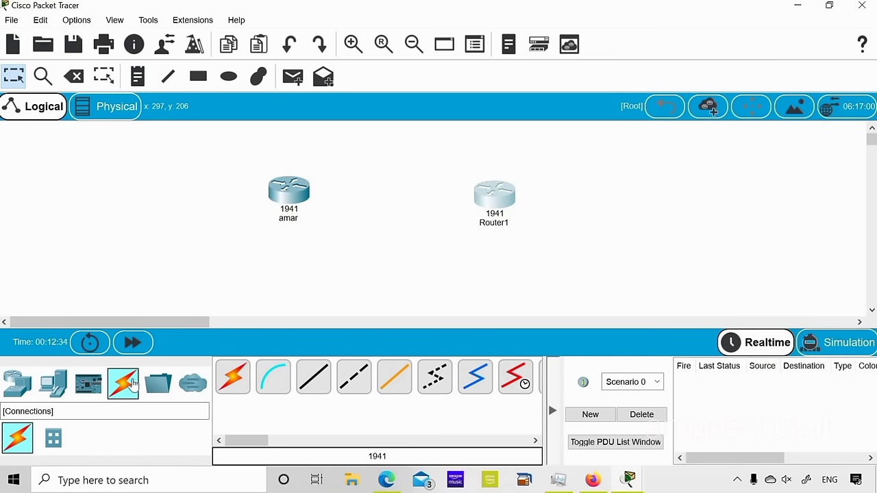
{"action": "left_click", "coordinate": [294, 440]}
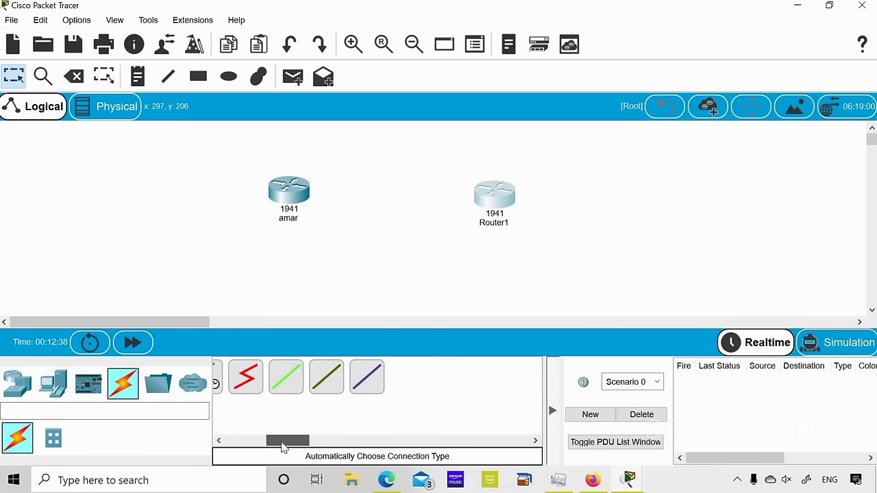
{"action": "left_click", "coordinate": [232, 442]}
{"action": "left_click", "coordinate": [232, 442]}
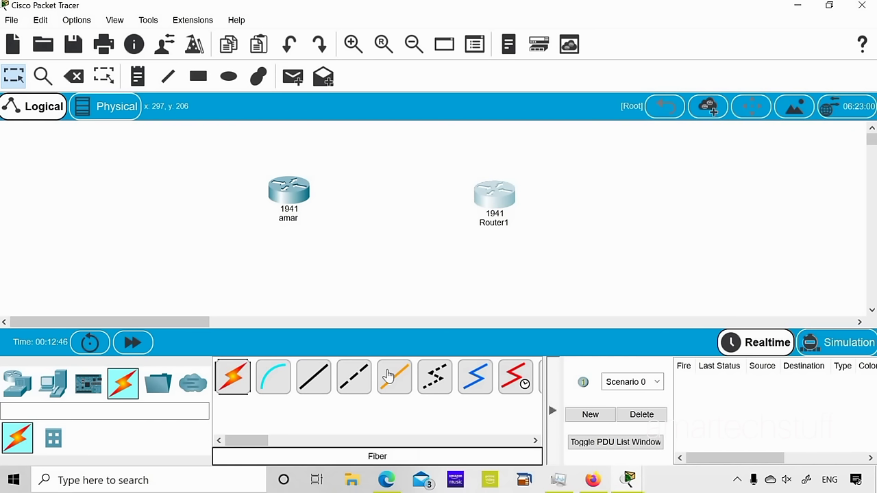
{"action": "left_click", "coordinate": [516, 384]}
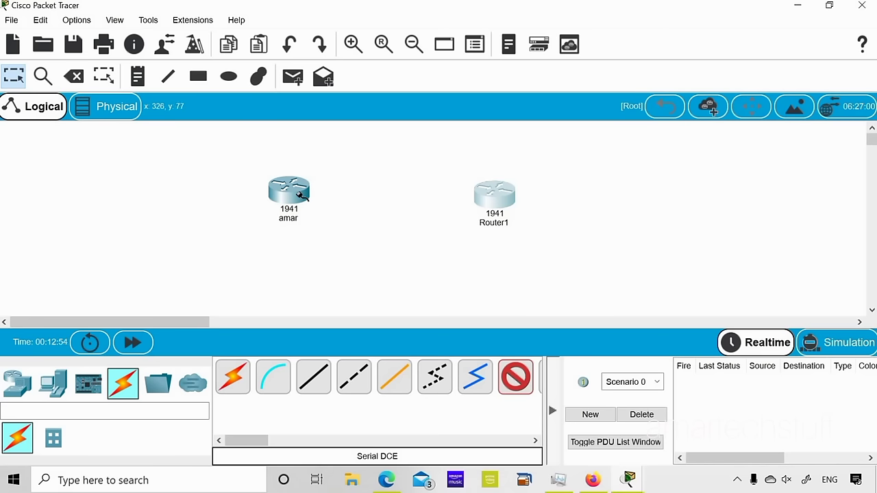
{"action": "left_click", "coordinate": [517, 380]}
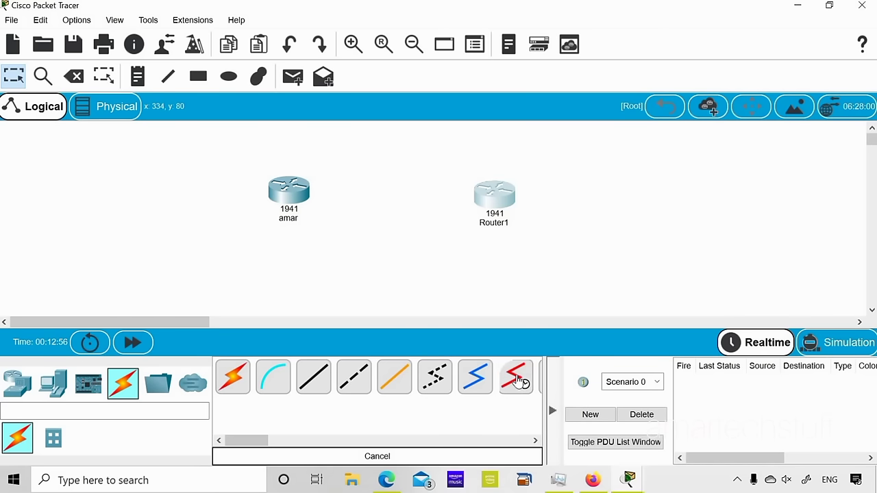
{"action": "left_click", "coordinate": [517, 380]}
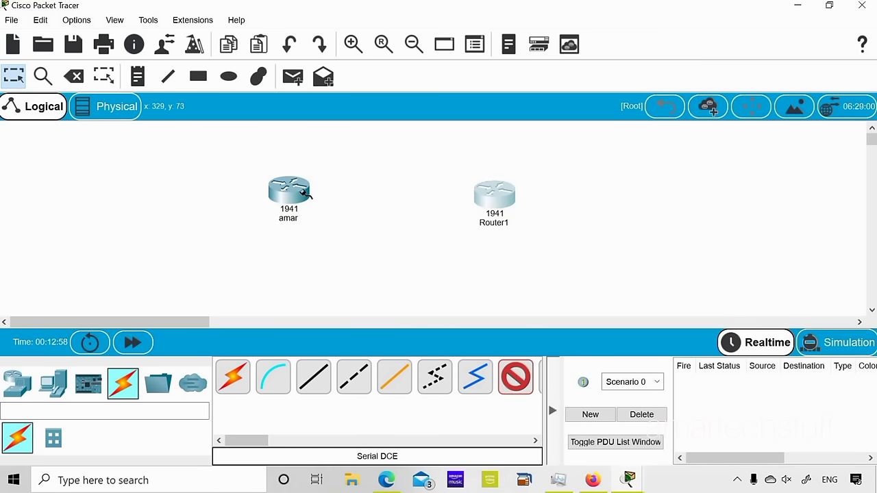
{"action": "left_click", "coordinate": [303, 191]}
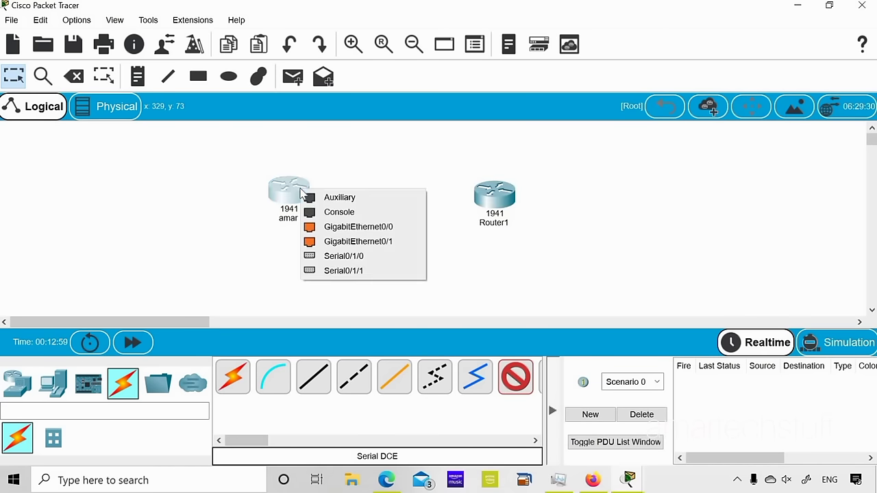
{"action": "left_click", "coordinate": [356, 260]}
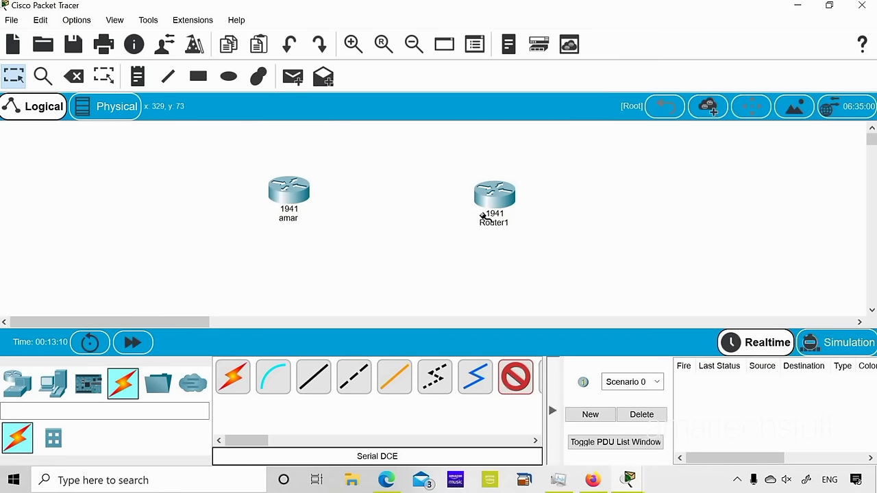
{"action": "left_click", "coordinate": [492, 198]}
{"action": "left_click", "coordinate": [491, 196]}
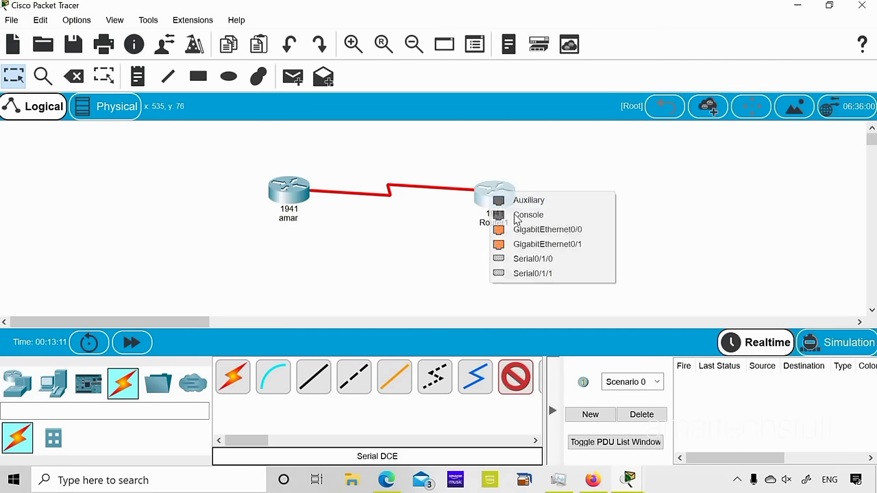
{"action": "left_click", "coordinate": [529, 259]}
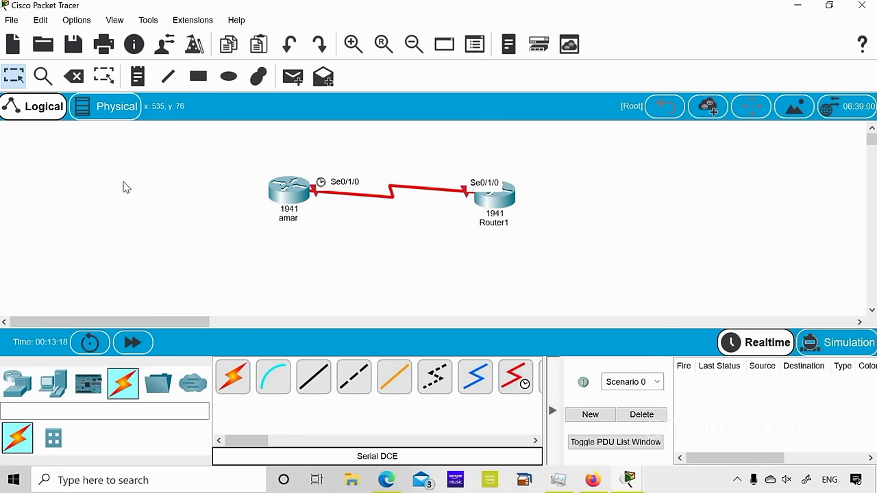
Spread the two connected routers farther apart horizontally in the logical workspace.
{"action": "left_click_drag", "start_coordinate": [287, 203], "coordinate": [265, 203]}
{"action": "left_click_drag", "start_coordinate": [192, 203], "coordinate": [180, 204]}
{"action": "left_click_drag", "start_coordinate": [496, 203], "coordinate": [599, 201]}
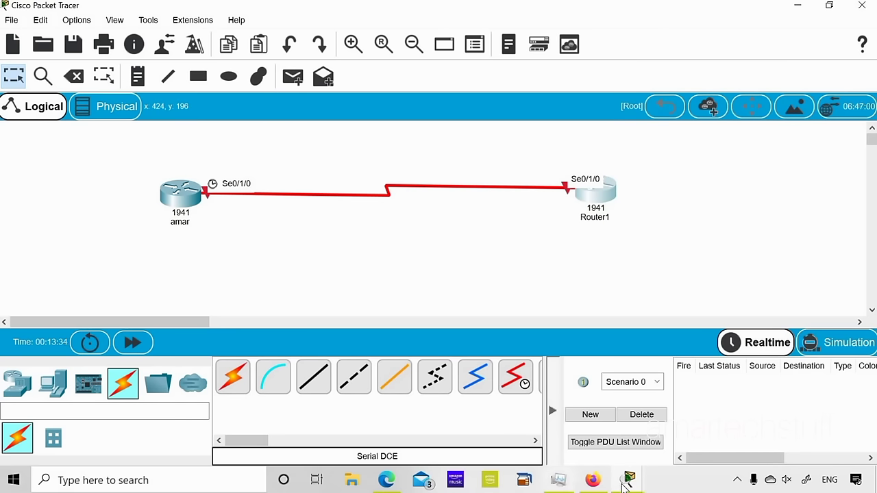
Run sh ip int brief in the first router's console and highlight the Serial0/1/0 entry.
{"action": "left_click", "coordinate": [638, 446]}
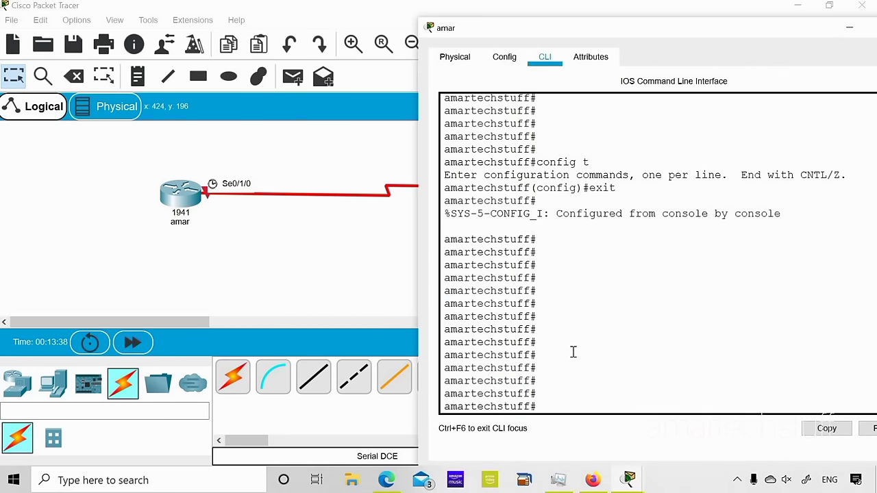
{"action": "key", "text": "Return"}
{"action": "key", "text": "Return"}
{"action": "key", "text": "Return"}
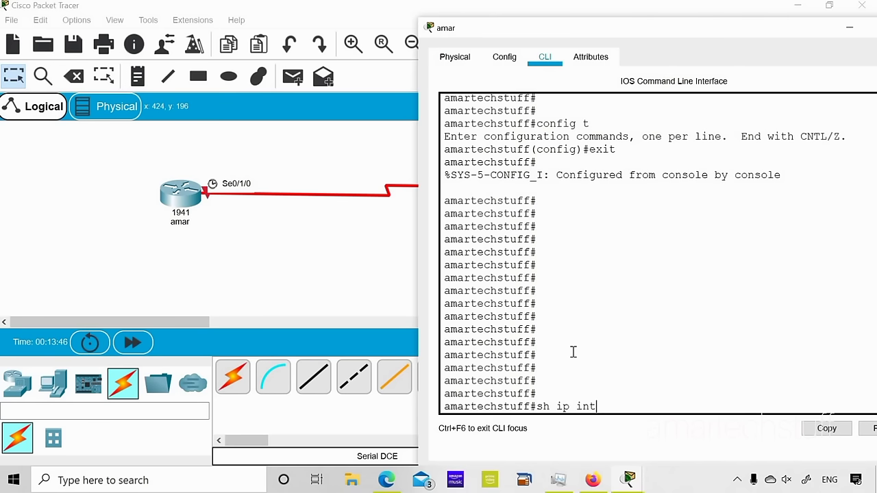
{"action": "type", "text": "sh ip int brief"}
{"action": "key", "text": "Return"}
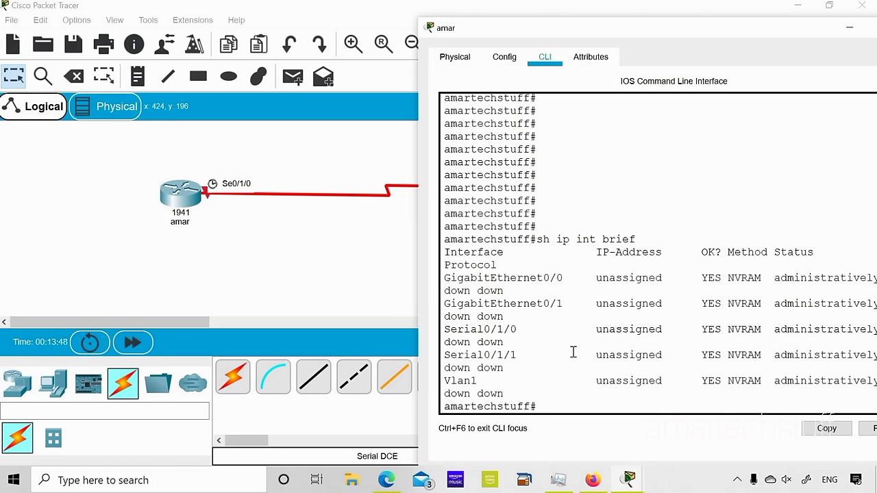
{"action": "left_click_drag", "start_coordinate": [444, 328], "coordinate": [668, 345]}
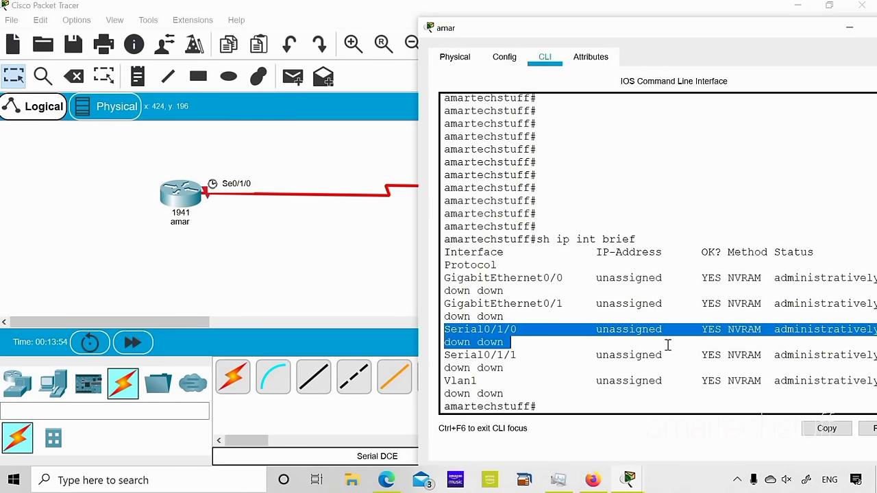
Reposition and widen the first router's console window so that each interface entry fits on one line.
{"action": "left_click_drag", "start_coordinate": [630, 33], "coordinate": [500, 43]}
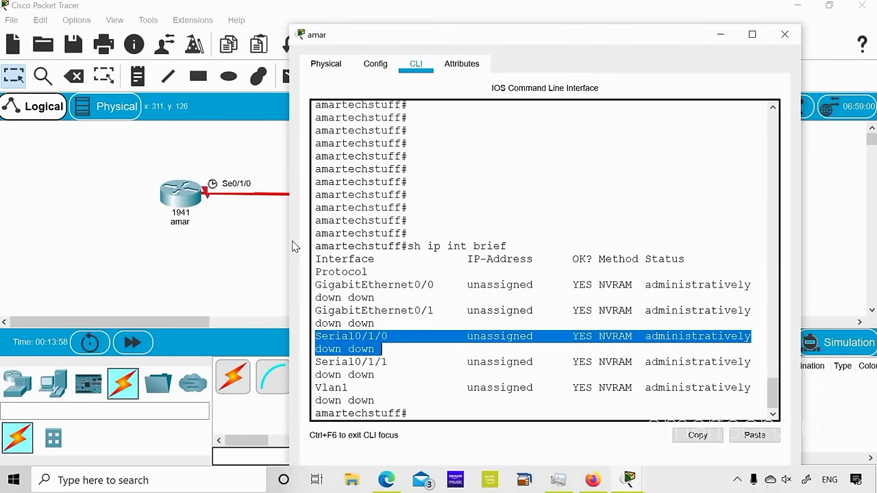
{"action": "left_click_drag", "start_coordinate": [291, 247], "coordinate": [67, 244]}
{"action": "left_click", "coordinate": [199, 358]}
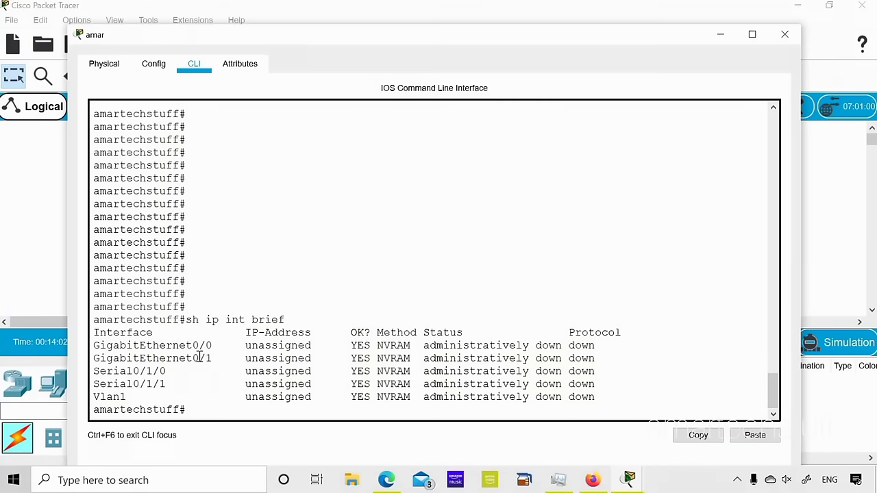
Enter global configuration mode on the first router with config t and add several blank prompt lines.
{"action": "type", "text": "config t"}
{"action": "key", "text": "Return"}
{"action": "key", "text": "Return"}
{"action": "key", "text": "Return"}
{"action": "key", "text": "Return"}
{"action": "key", "text": "Return"}
{"action": "key", "text": "Return"}
{"action": "key", "text": "Return"}
{"action": "key", "text": "Return"}
{"action": "key", "text": "Return"}
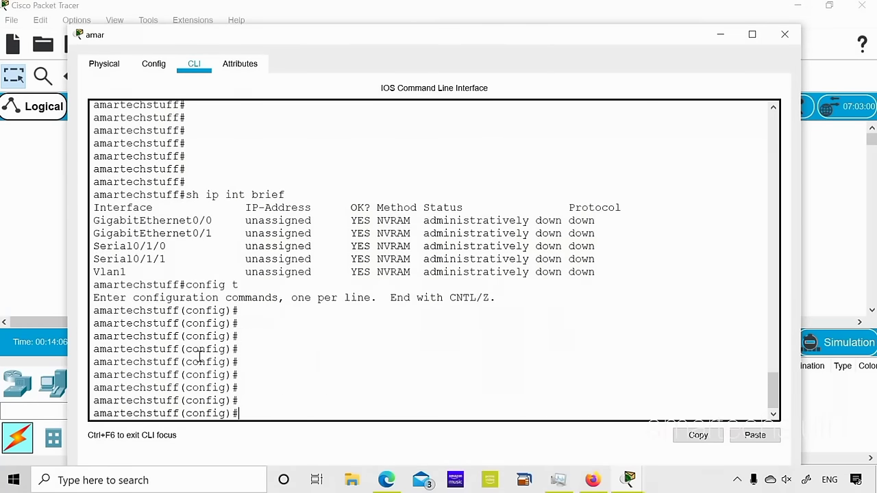
Enter interface configuration mode with interface Serial0/1/0, copying the interface name from the earlier output.
{"action": "type", "text": "interface"}
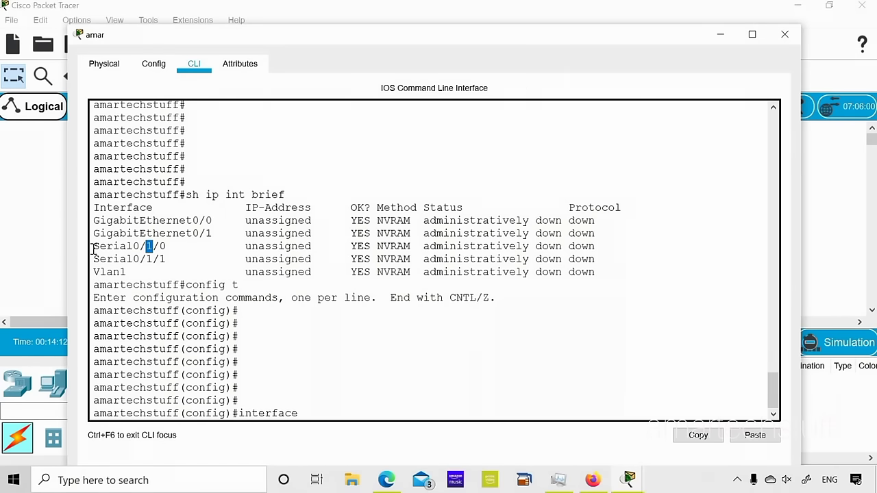
{"action": "left_click_drag", "start_coordinate": [94, 246], "coordinate": [171, 247]}
{"action": "key", "text": "ctrl+c"}
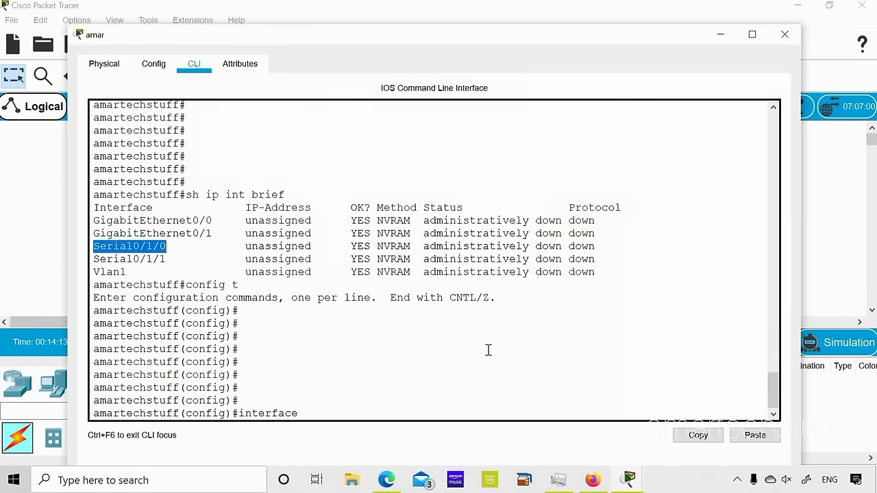
{"action": "left_click", "coordinate": [693, 435]}
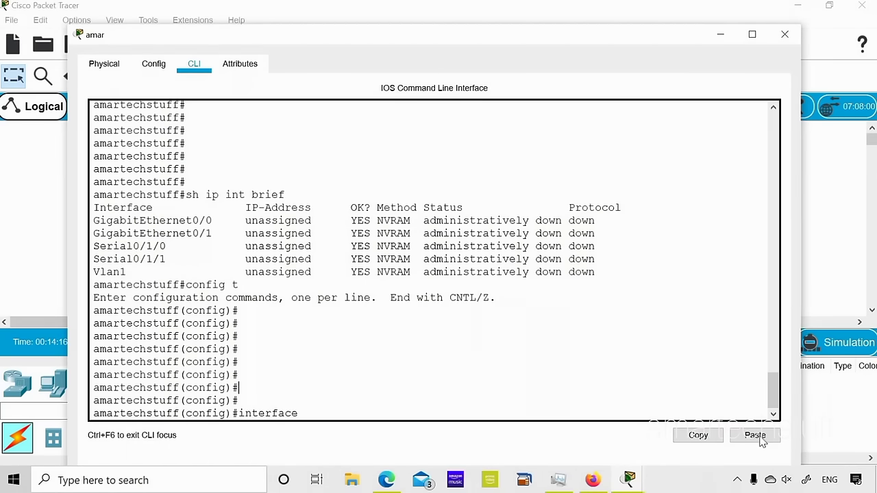
{"action": "left_click", "coordinate": [755, 435]}
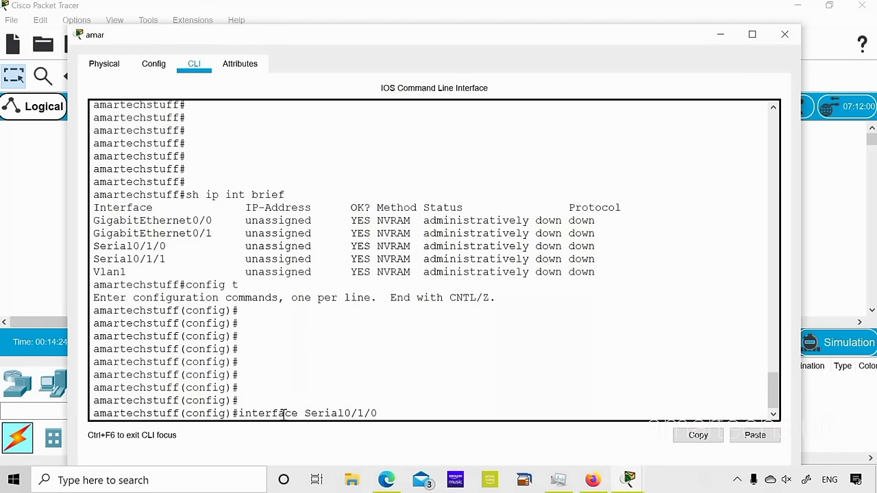
{"action": "key", "text": "Return"}
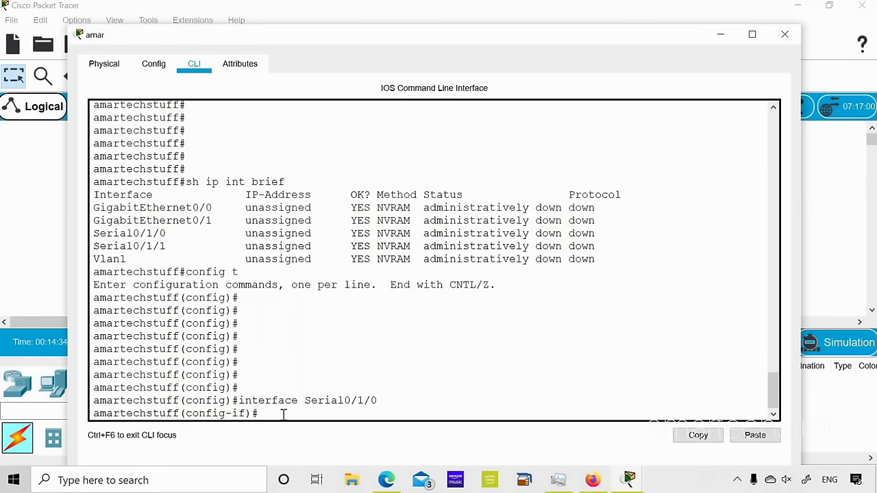
Assign IP address 12.1.1.1 with subnet mask 255.255.255.0 to Serial0/1/0.
{"action": "type", "text": "add"}
{"action": "key", "text": "Tab"}
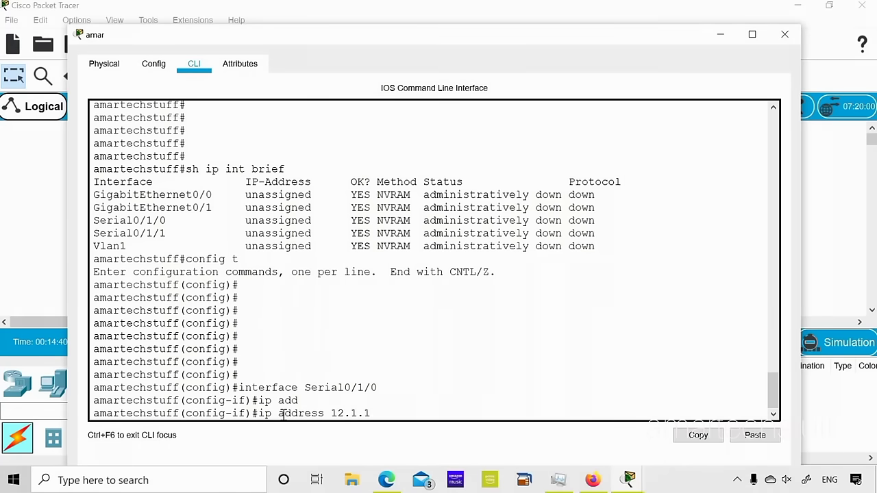
{"action": "type", "text": "12.1.1.1 255.255.255.0"}
{"action": "key", "text": "Return"}
Enable Serial0/1/0 on the first router with the no shut command.
{"action": "type", "text": "no "}
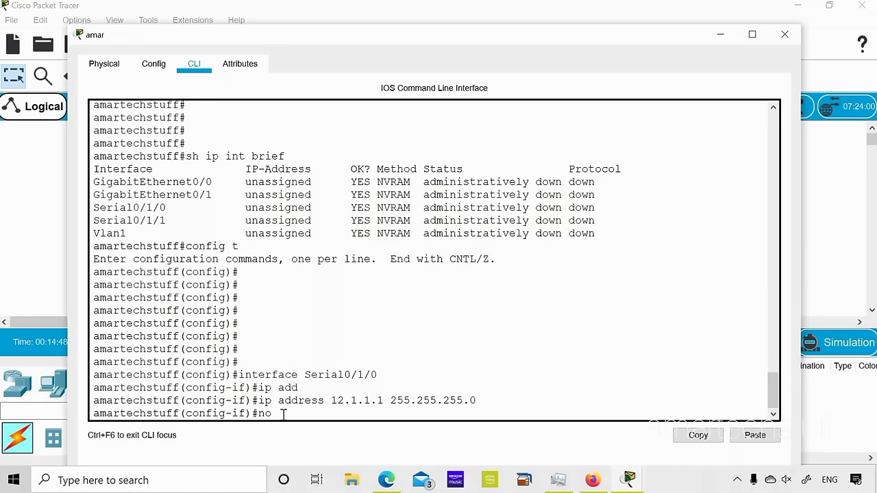
{"action": "type", "text": "shut"}
{"action": "key", "text": "Return"}
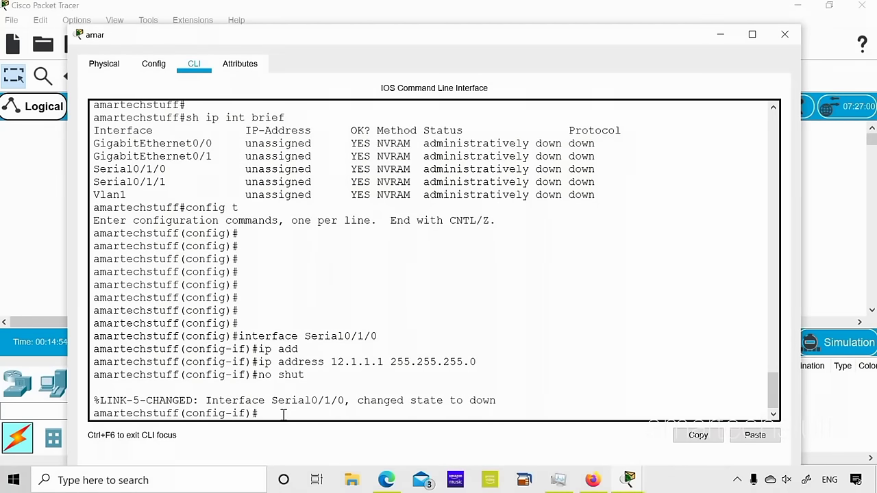
Exit interface and global configuration modes on the first router to return to the privileged prompt, adding blank prompt lines.
{"action": "type", "text": "exit"}
{"action": "key", "text": "Return"}
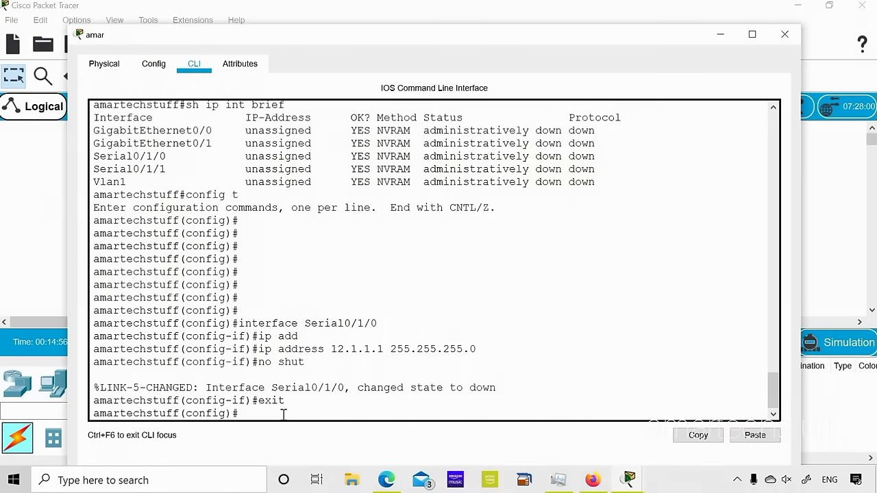
{"action": "key", "text": "Return"}
{"action": "key", "text": "Return"}
{"action": "type", "text": "exi"}
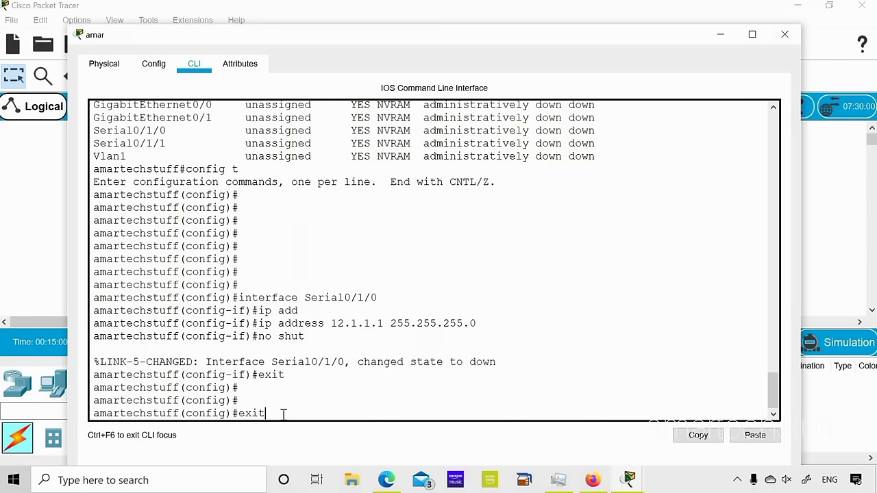
{"action": "type", "text": "t"}
{"action": "key", "text": "Return"}
{"action": "key", "text": "Return"}
{"action": "key", "text": "Return"}
{"action": "key", "text": "Return"}
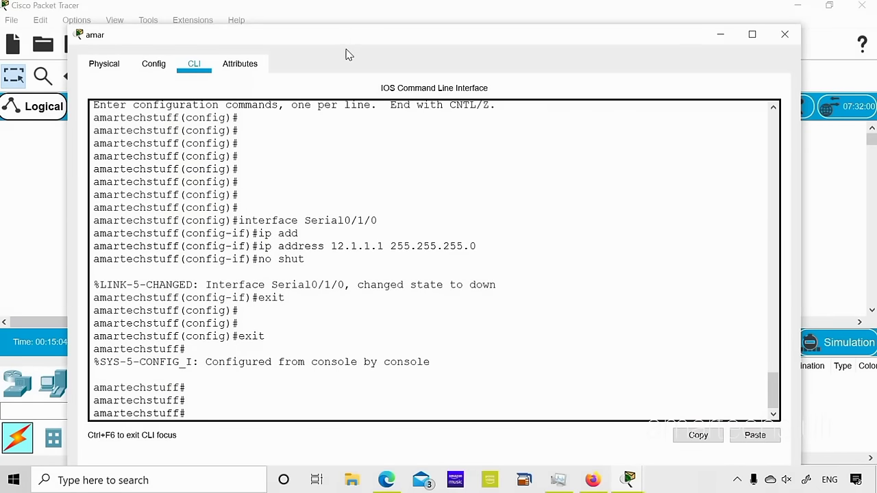
Move the first router's console aside, bring up Router1's console, and widen and reposition it for readable output.
{"action": "left_click_drag", "start_coordinate": [350, 37], "coordinate": [487, 281]}
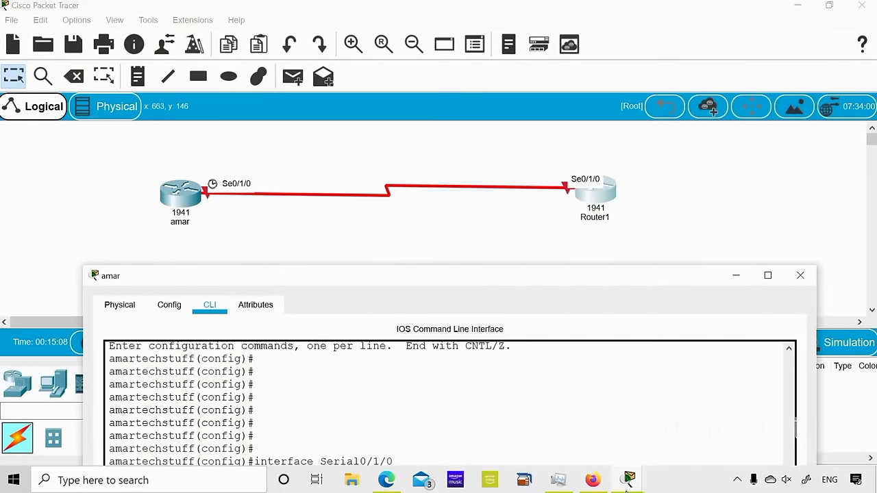
{"action": "mouse_move", "coordinate": [627, 488]}
{"action": "left_click", "coordinate": [759, 422]}
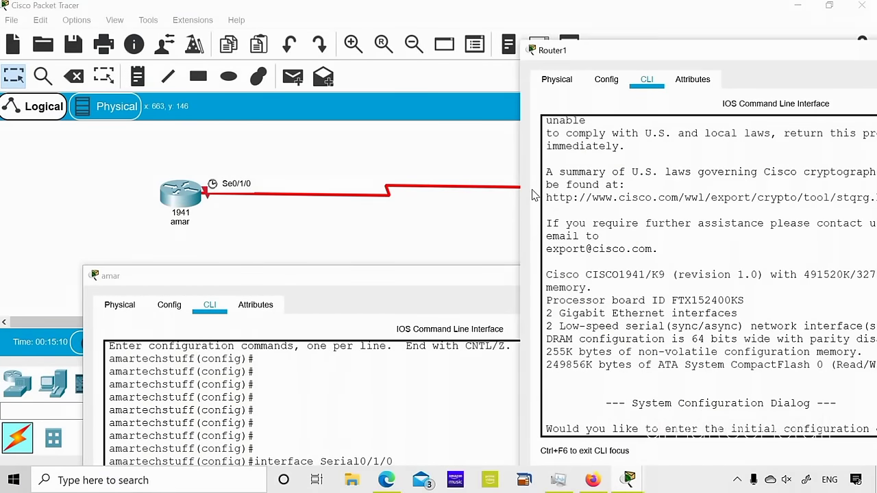
{"action": "left_click_drag", "start_coordinate": [518, 198], "coordinate": [108, 198]}
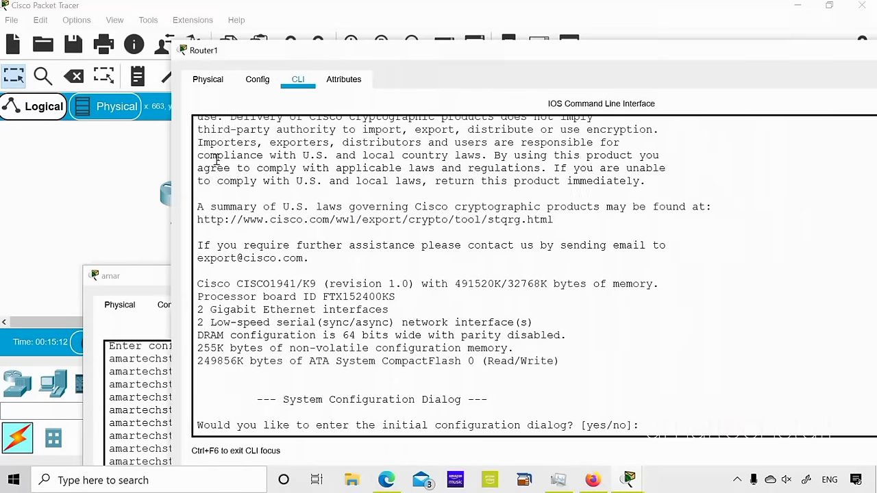
{"action": "left_click_drag", "start_coordinate": [299, 50], "coordinate": [207, 20]}
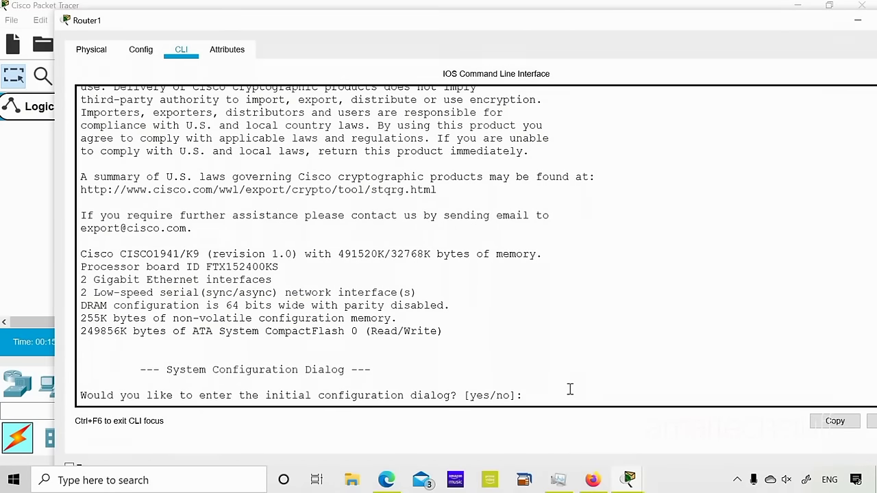
Answer no to the initial configuration dialog on Router1 and bring up its user prompt.
{"action": "type", "text": "no"}
{"action": "key", "text": "Return"}
{"action": "key", "text": "Return"}
{"action": "key", "text": "Return"}
{"action": "key", "text": "Return"}
{"action": "key", "text": "Return"}
Enter privileged mode on Router1 with en and add several blank prompt lines.
{"action": "type", "text": "en"}
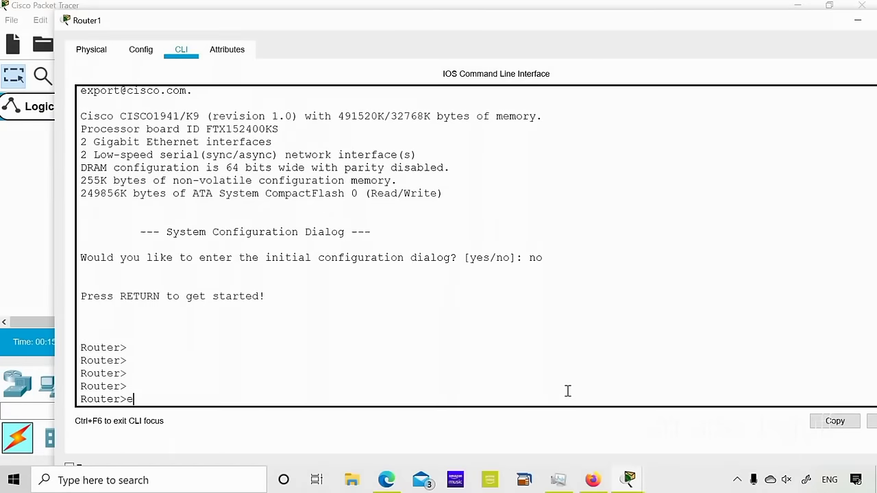
{"action": "key", "text": "Return"}
{"action": "key", "text": "Return"}
{"action": "key", "text": "Return"}
{"action": "key", "text": "Return"}
{"action": "key", "text": "Return"}
{"action": "key", "text": "Return"}
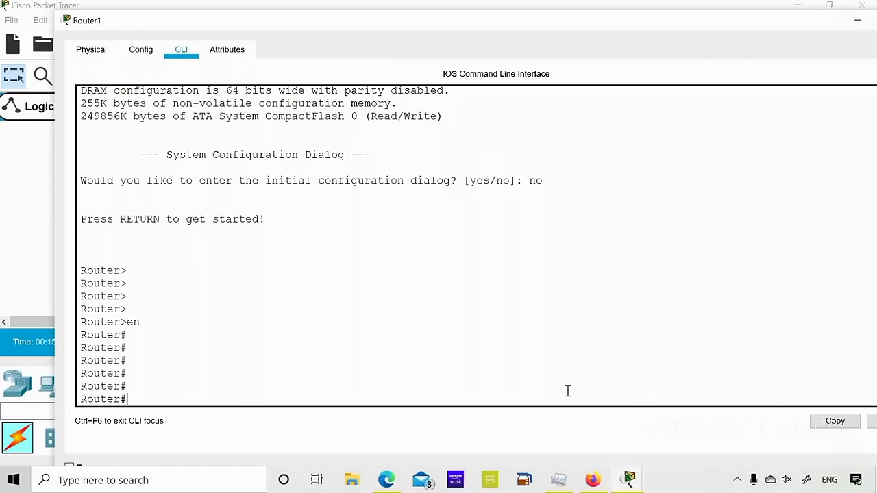
{"action": "key", "text": "Return"}
{"action": "key", "text": "Return"}
{"action": "key", "text": "Return"}
List Router1's interfaces with sh ip int brief and add blank prompt lines below the output.
{"action": "type", "text": "sh i"}
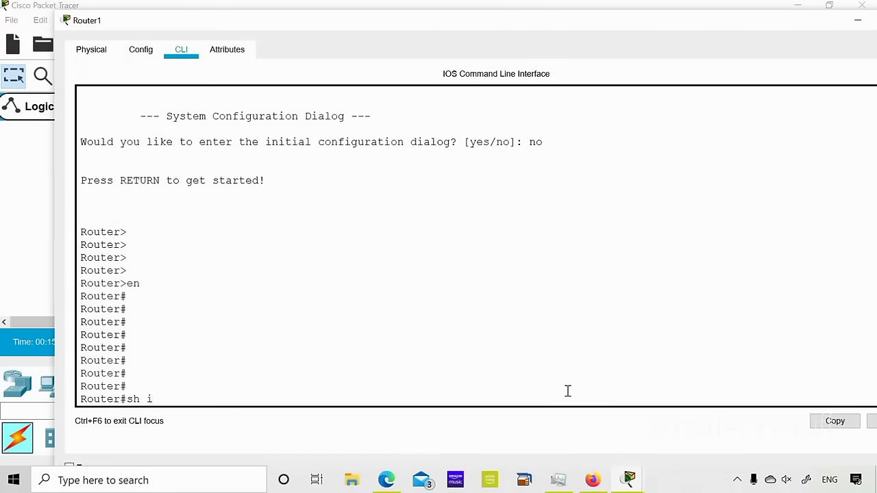
{"action": "type", "text": "p int brief"}
{"action": "key", "text": "Return"}
{"action": "key", "text": "Return"}
{"action": "key", "text": "Return"}
{"action": "key", "text": "Return"}
{"action": "key", "text": "Return"}
{"action": "key", "text": "Return"}
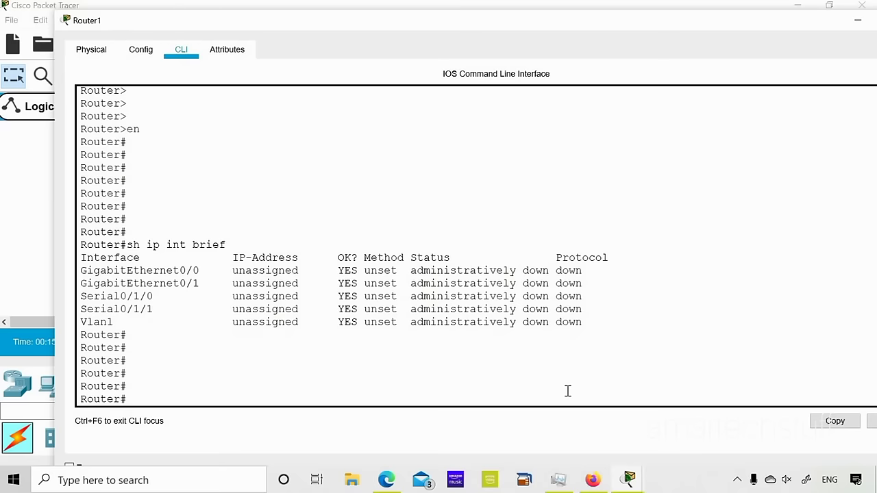
Enter configuration mode on Router1 with config t and select the interface with int Serial0/1/0, copying its name from the interface list.
{"action": "type", "text": "config t"}
{"action": "key", "text": "Return"}
{"action": "type", "text": "int"}
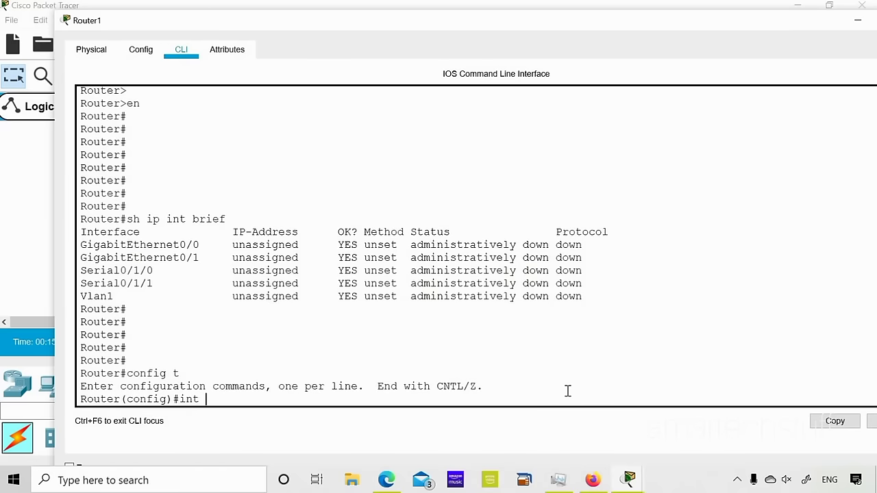
{"action": "double_click", "coordinate": [104, 271]}
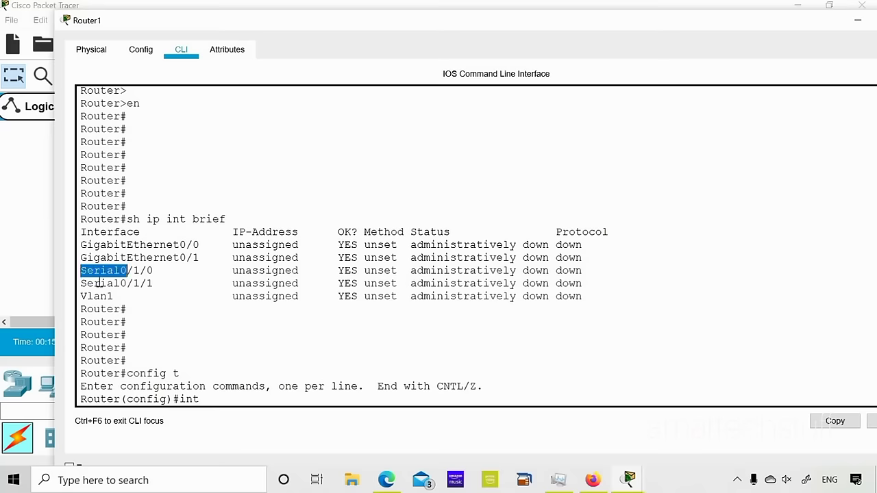
{"action": "left_click_drag", "start_coordinate": [78, 274], "coordinate": [154, 271]}
{"action": "left_click", "coordinate": [835, 422]}
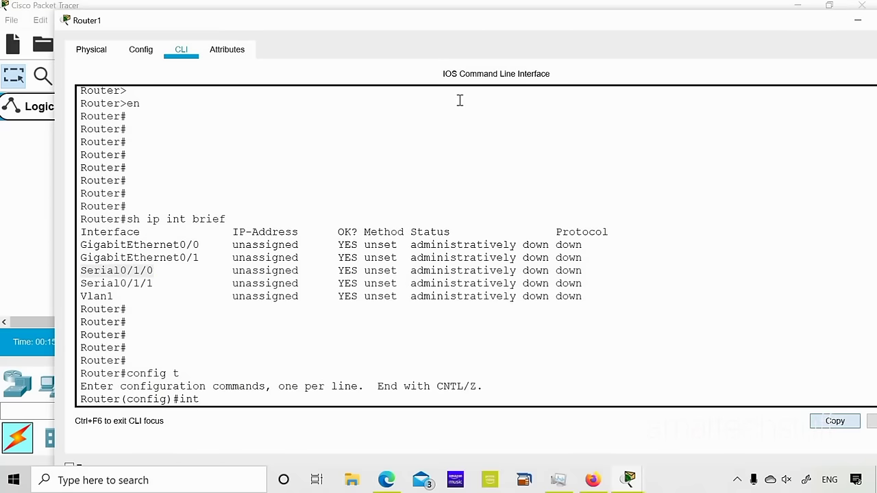
{"action": "left_click_drag", "start_coordinate": [331, 24], "coordinate": [243, 15]}
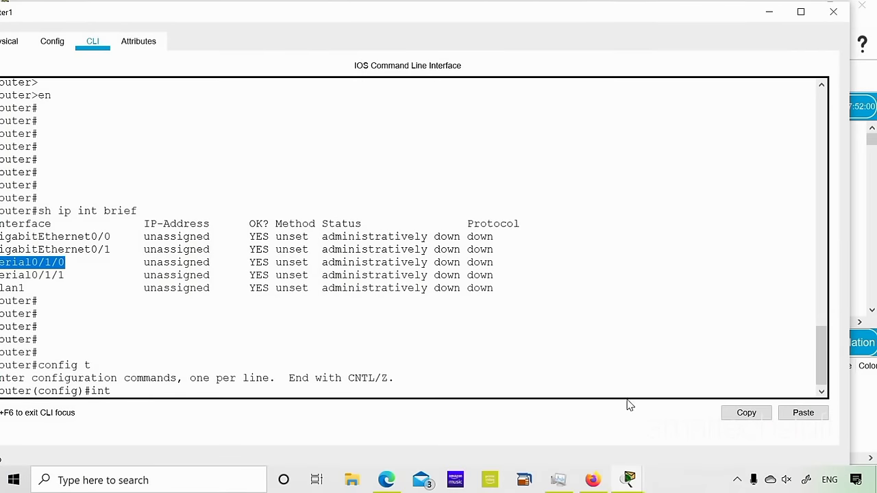
{"action": "left_click", "coordinate": [125, 391]}
{"action": "left_click", "coordinate": [803, 413]}
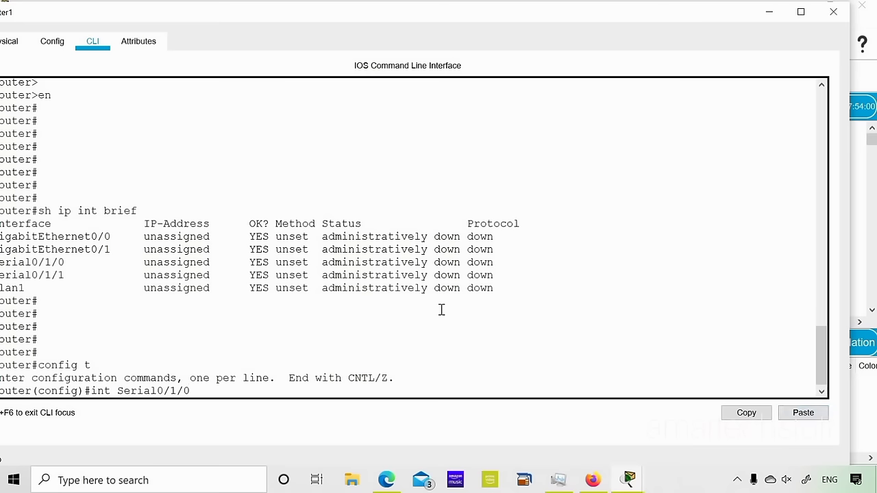
{"action": "key", "text": "Return"}
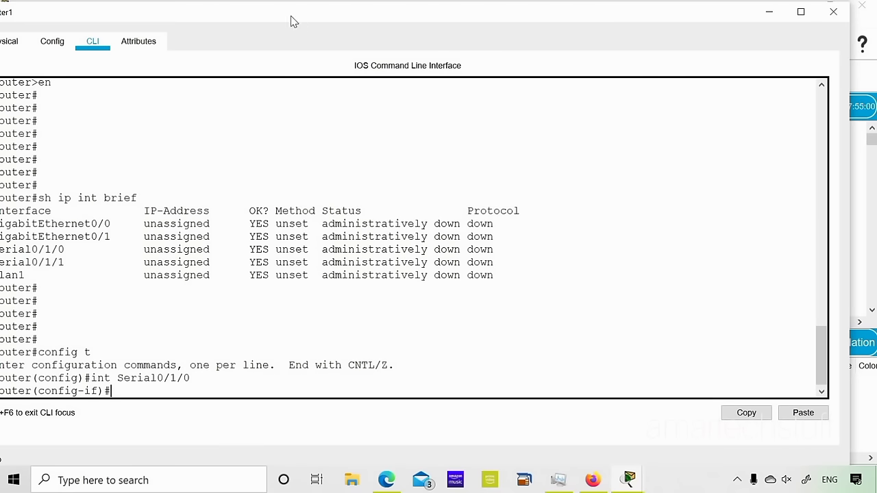
Assign IP address 12.1.1.2 with subnet mask 255.255.255.0 to Router1's Serial0/1/0.
{"action": "left_click_drag", "start_coordinate": [299, 18], "coordinate": [308, 23]}
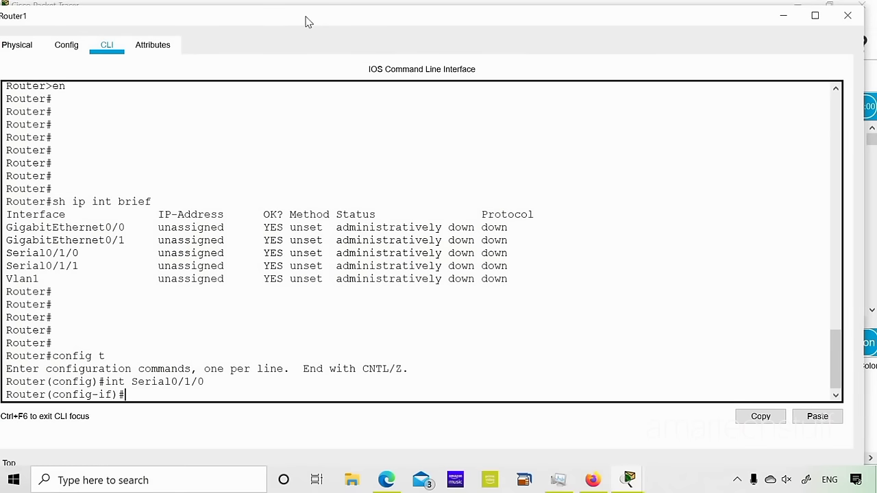
{"action": "type", "text": "ip add"}
{"action": "key", "text": "Tab"}
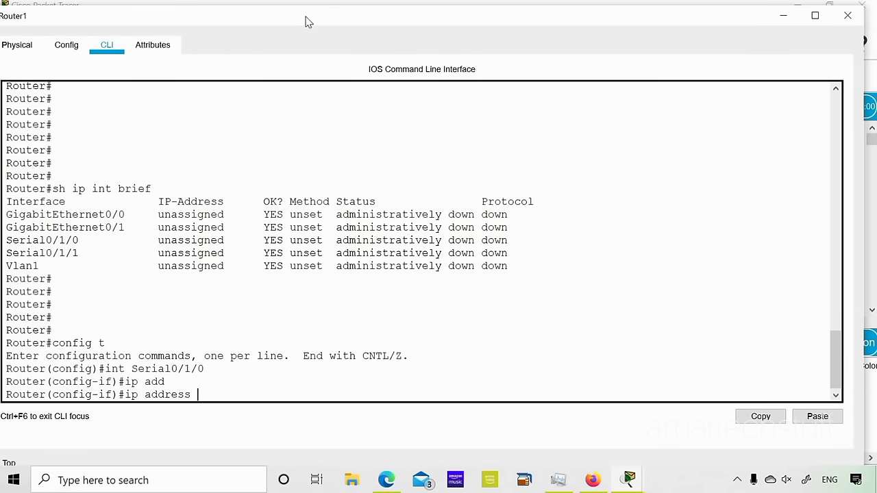
{"action": "key", "text": "BackSpace"}
{"action": "key", "text": "BackSpace"}
{"action": "key", "text": "BackSpace"}
{"action": "key", "text": "BackSpace"}
{"action": "key", "text": "BackSpace"}
{"action": "key", "text": "BackSpace"}
{"action": "key", "text": "BackSpace"}
{"action": "key", "text": "BackSpace"}
{"action": "key", "text": "BackSpace"}
{"action": "key", "text": "BackSpace"}
{"action": "key", "text": "BackSpace"}
{"action": "type", "text": "ip a"}
{"action": "key", "text": "Tab"}
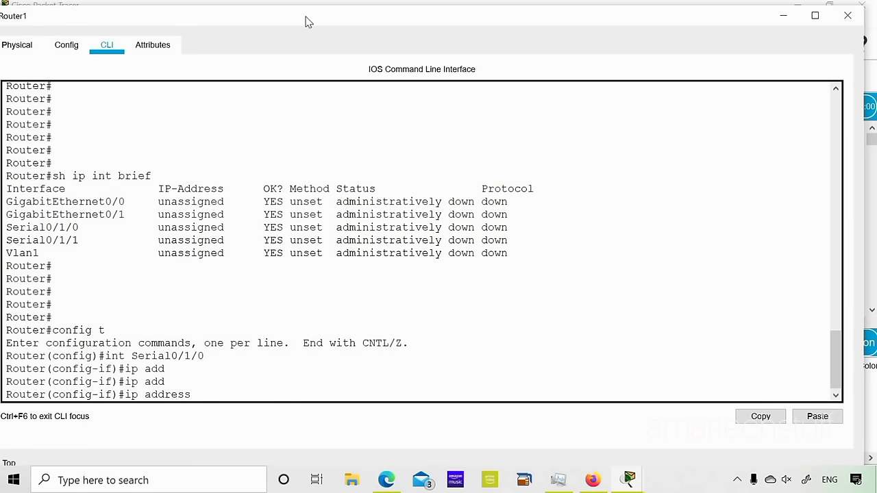
{"action": "type", "text": "12.1.1.2 255.255.255.0"}
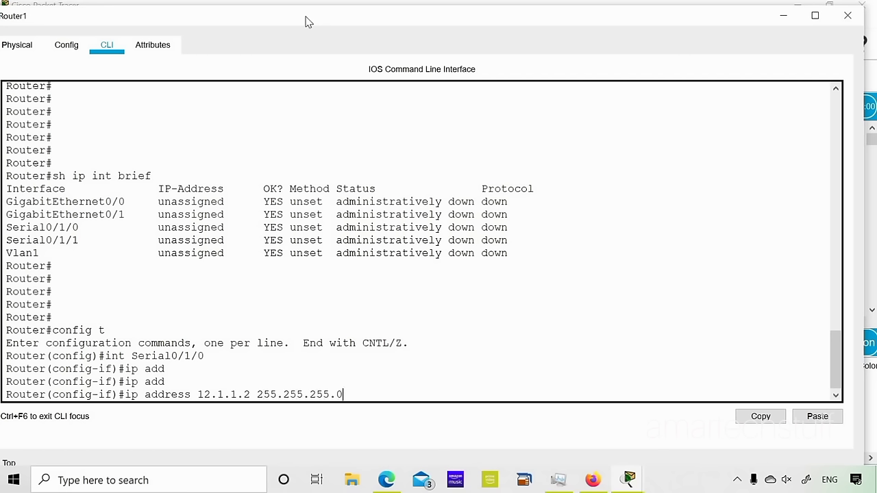
{"action": "key", "text": "Return"}
Enable Serial0/1/0 on Router1 with the no shut command and add blank prompt lines.
{"action": "type", "text": "no"}
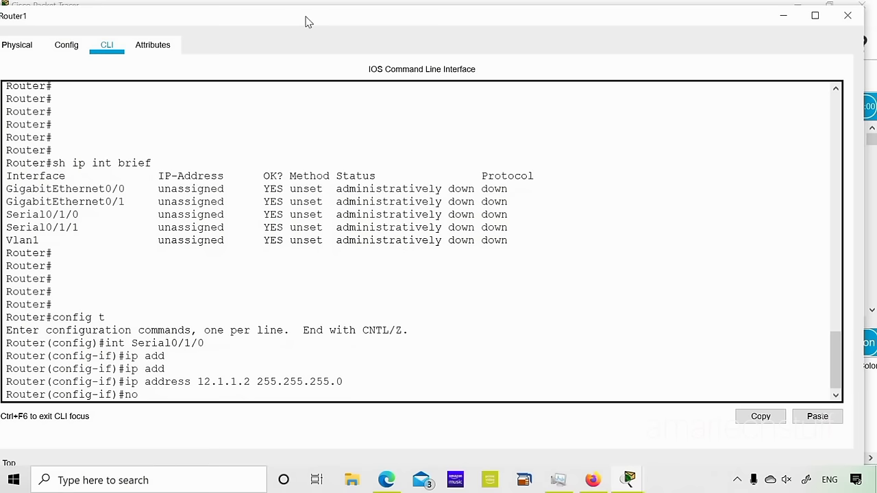
{"action": "type", "text": " shut"}
{"action": "key", "text": "Return"}
{"action": "key", "text": "Return"}
{"action": "key", "text": "Return"}
{"action": "key", "text": "Return"}
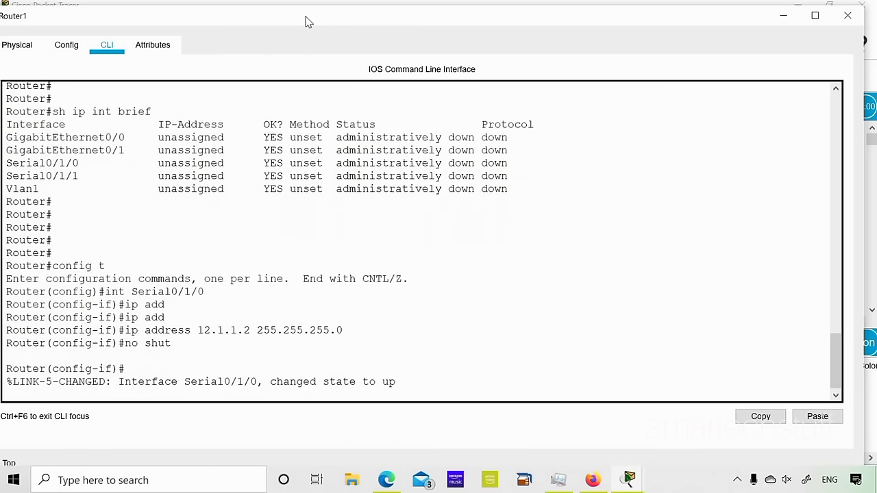
Exit interface and global configuration modes on Router1 to return to its privileged prompt.
{"action": "type", "text": "exit"}
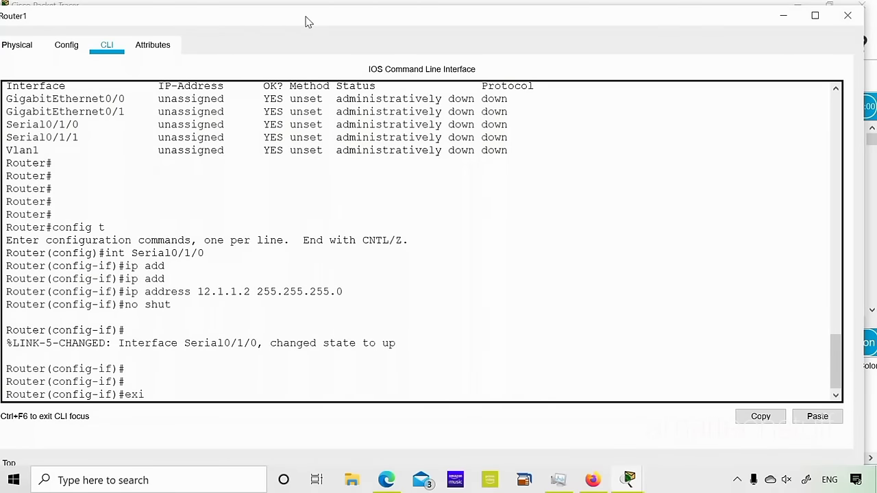
{"action": "key", "text": "Return"}
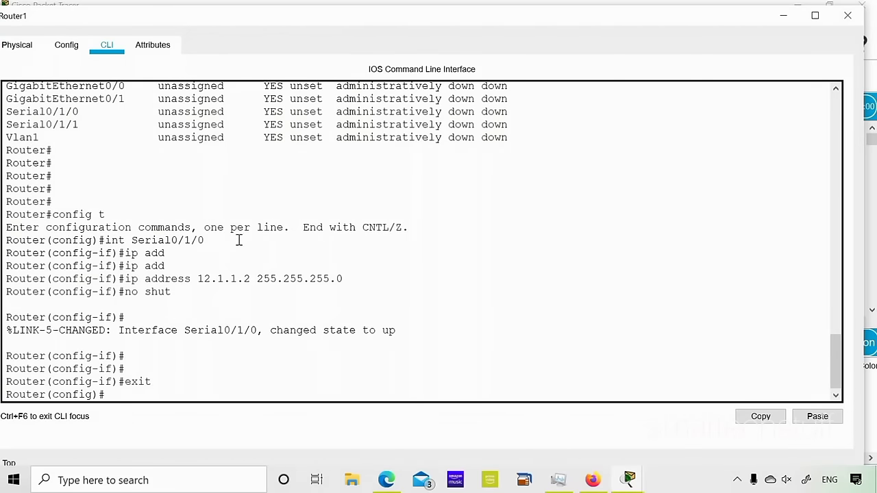
{"action": "left_click_drag", "start_coordinate": [185, 331], "coordinate": [251, 332]}
{"action": "left_click", "coordinate": [185, 381]}
{"action": "type", "text": "exit"}
{"action": "key", "text": "Return"}
{"action": "key", "text": "Return"}
{"action": "key", "text": "Return"}
{"action": "key", "text": "Return"}
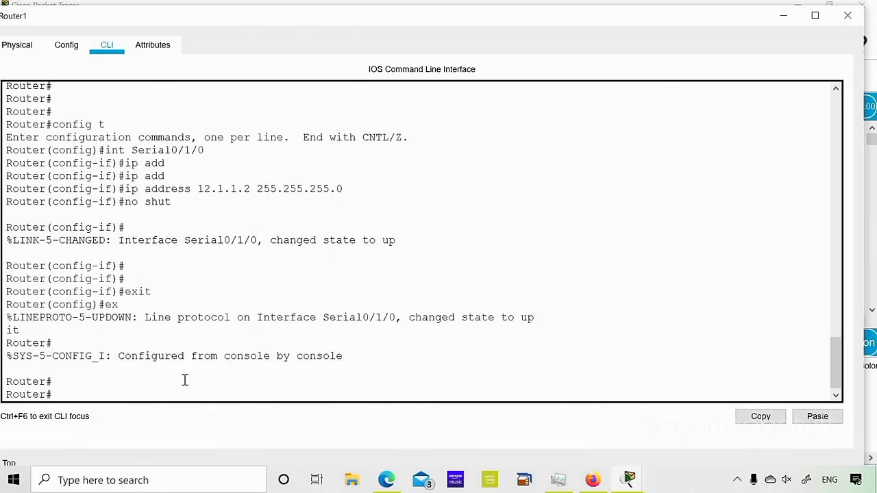
Display the detailed status of Router1's serial interface with sh int Se0/1/0.
{"action": "type", "text": "sh int se"}
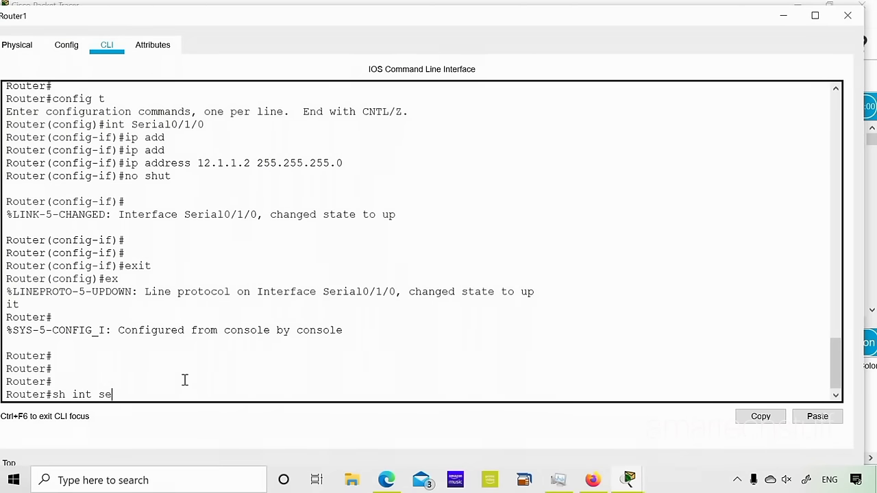
{"action": "key", "text": "BackSpace"}
{"action": "key", "text": "BackSpace"}
{"action": "key", "text": "Caps_Lock"}
{"action": "type", "text": "S"}
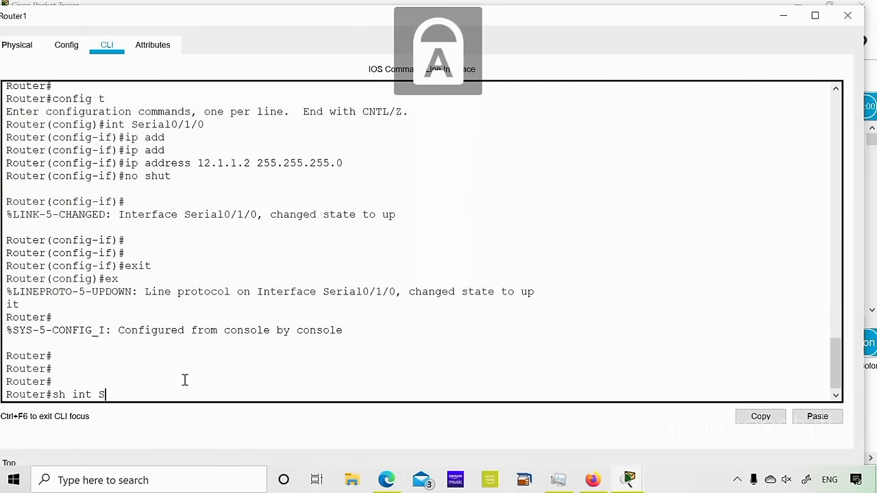
{"action": "key", "text": "Caps_Lock"}
{"action": "type", "text": "er"}
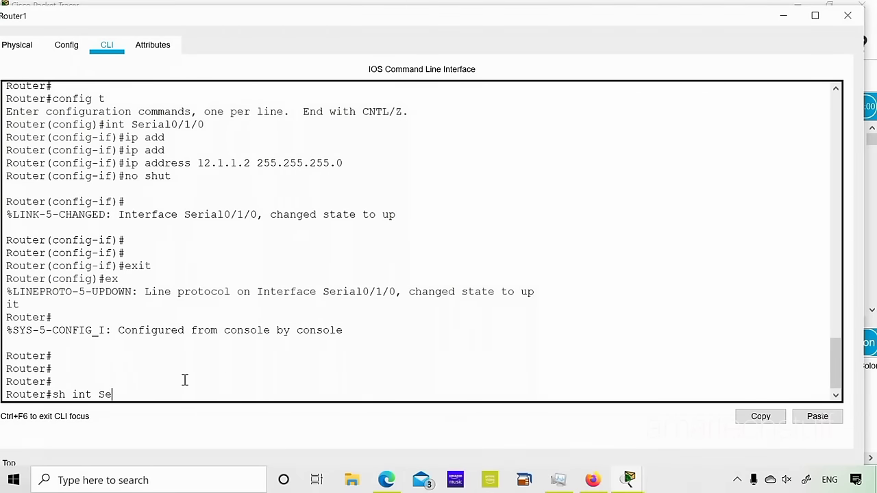
{"action": "type", "text": "0/1/"}
{"action": "key", "text": "BackSpace"}
{"action": "type", "text": "0"}
{"action": "key", "text": "Return"}
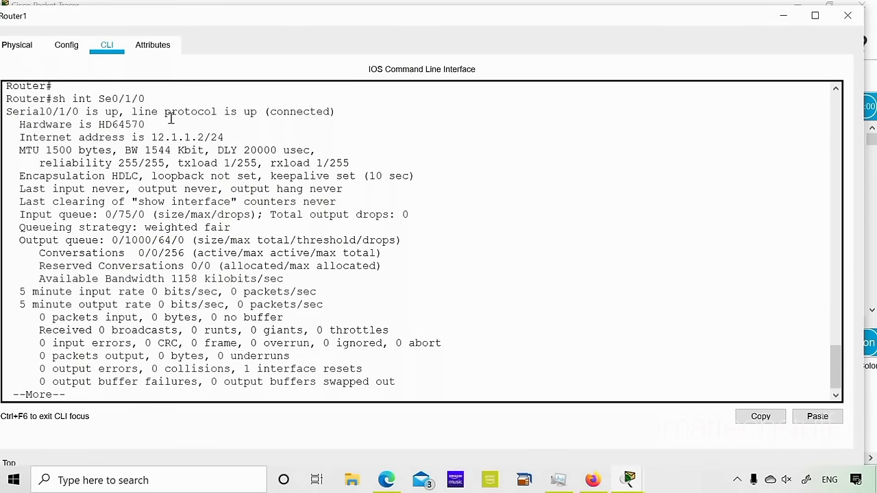
Highlight the internet address, MTU and bandwidth values in the Serial0/1/0 output for review.
{"action": "left_click_drag", "start_coordinate": [55, 112], "coordinate": [225, 137]}
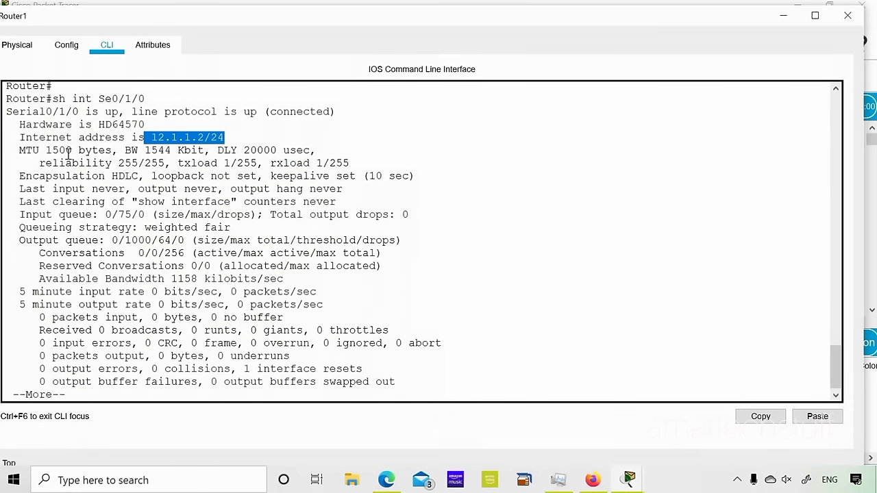
{"action": "left_click_drag", "start_coordinate": [19, 150], "coordinate": [199, 153]}
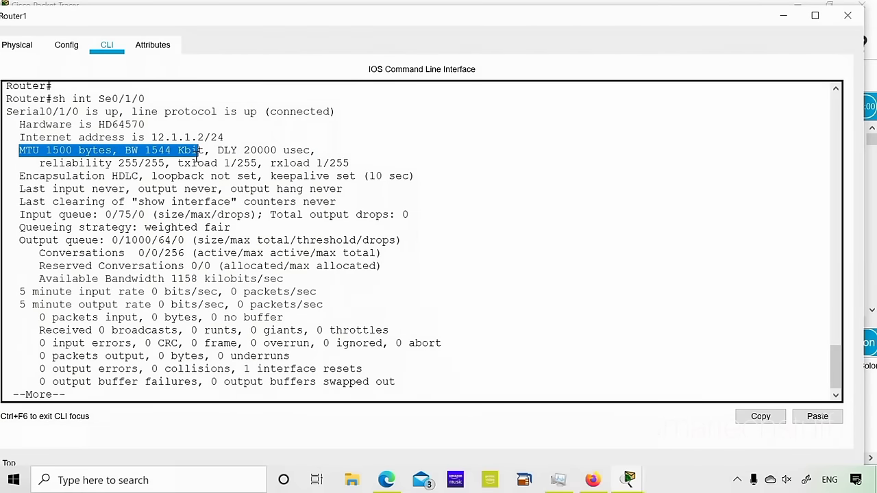
{"action": "double_click", "coordinate": [156, 152]}
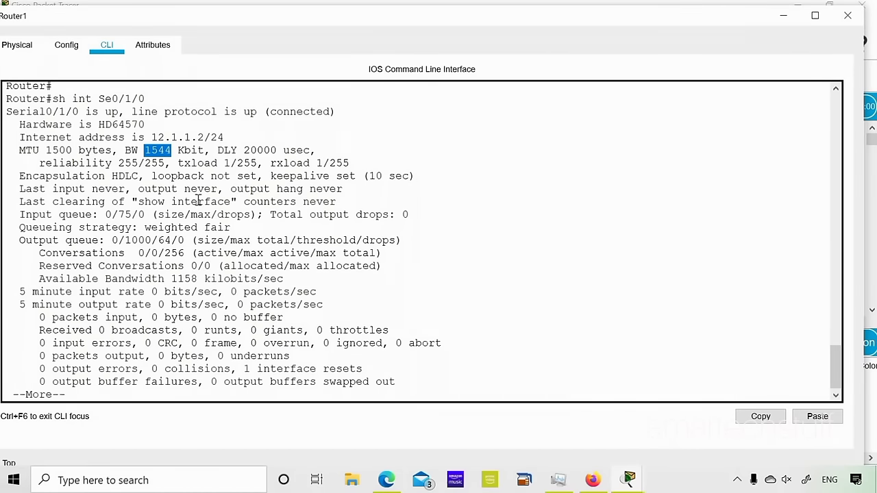
Show the rest of Router1's Serial0/1/0 status output and highlight the 5 minute input and output rate lines.
{"action": "left_click", "coordinate": [48, 163]}
{"action": "left_click_drag", "start_coordinate": [293, 278], "coordinate": [290, 356]}
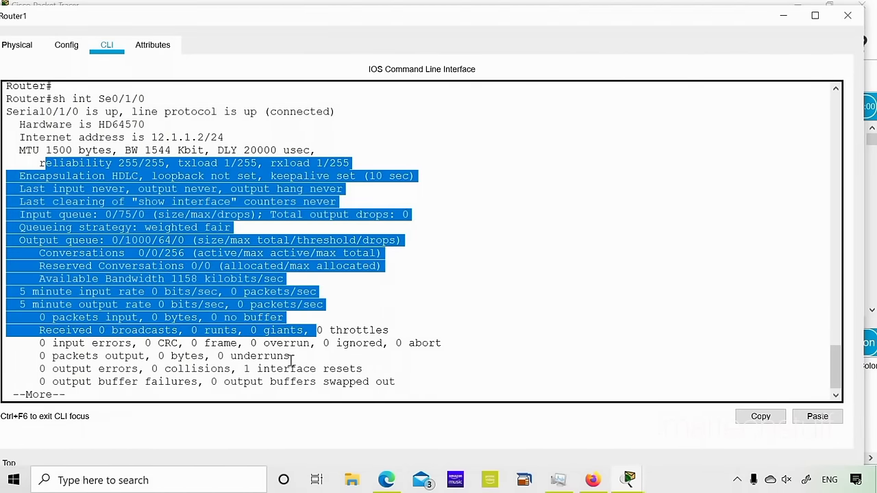
{"action": "left_click", "coordinate": [288, 357]}
{"action": "key", "text": "space"}
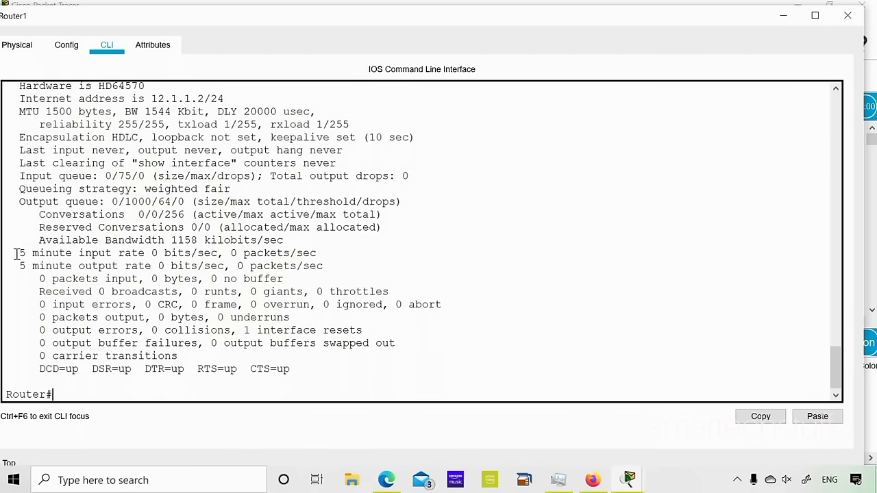
{"action": "left_click_drag", "start_coordinate": [18, 253], "coordinate": [330, 267]}
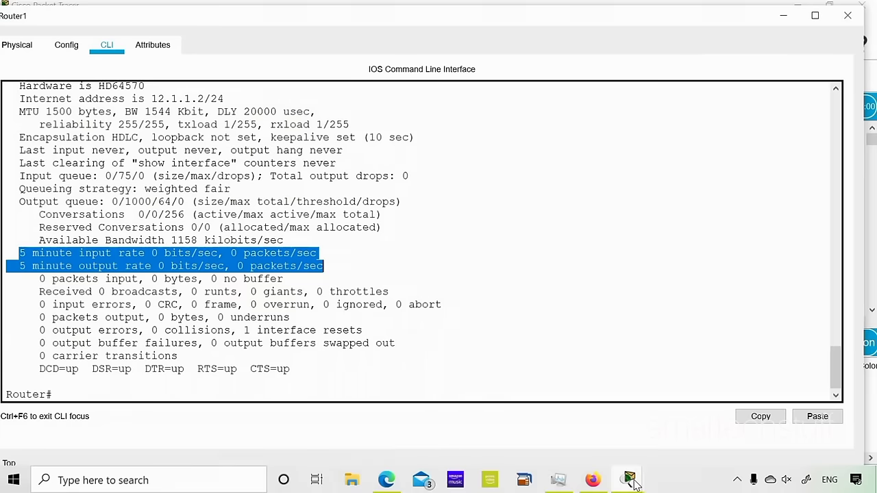
Switch to the amartechstuff router's CLI and display its serial interface status with sh int serial0/1/0.
{"action": "mouse_move", "coordinate": [634, 483]}
{"action": "left_click", "coordinate": [627, 411]}
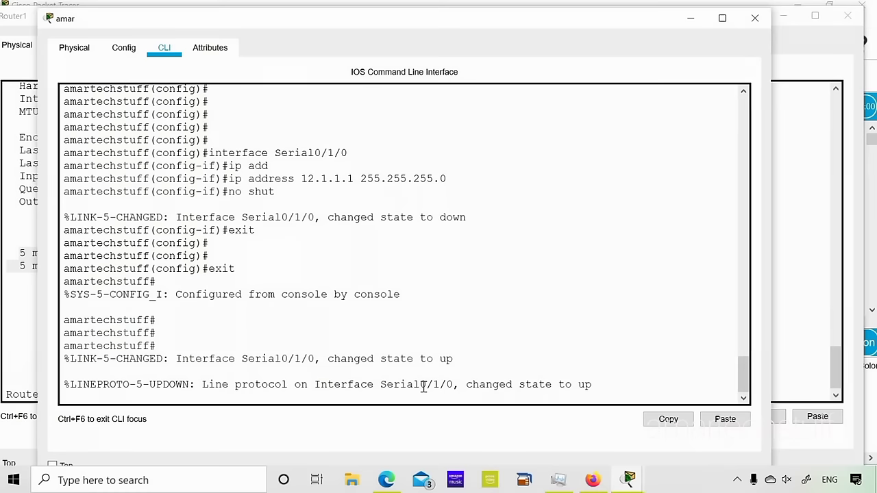
{"action": "double_click", "coordinate": [423, 388]}
{"action": "left_click", "coordinate": [506, 336]}
{"action": "key", "text": "Return"}
{"action": "key", "text": "Return"}
{"action": "key", "text": "Return"}
{"action": "type", "text": "sh int s"}
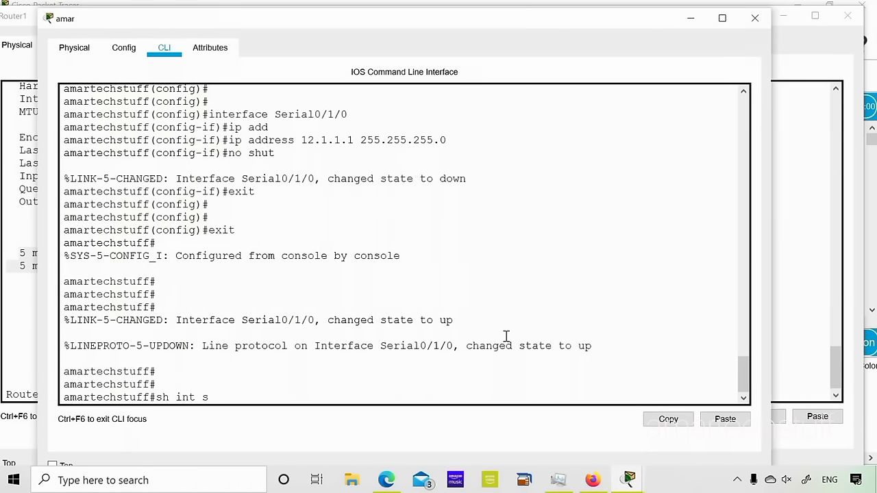
{"action": "type", "text": "erial0/1/0"}
{"action": "key", "text": "Return"}
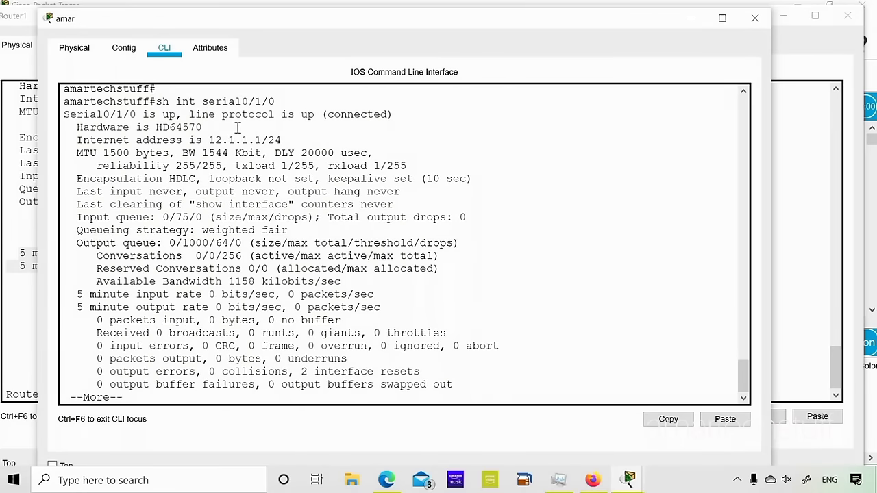
Highlight the internet address, available bandwidth and MTU lines in the amartechstuff output, then page to its end.
{"action": "left_click_drag", "start_coordinate": [184, 140], "coordinate": [297, 140]}
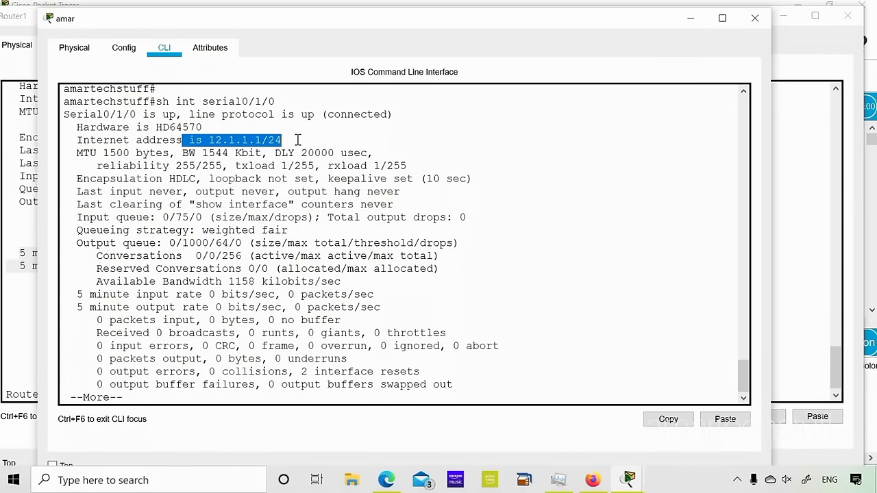
{"action": "left_click", "coordinate": [171, 281]}
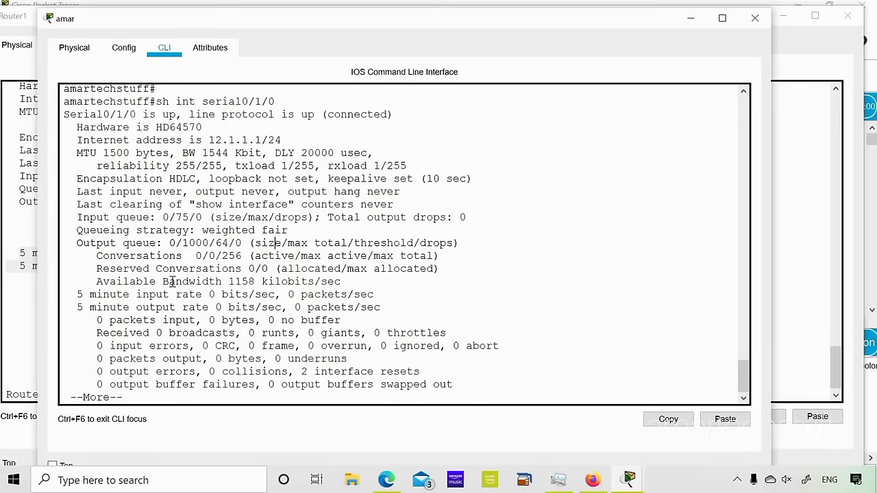
{"action": "left_click_drag", "start_coordinate": [209, 282], "coordinate": [315, 281]}
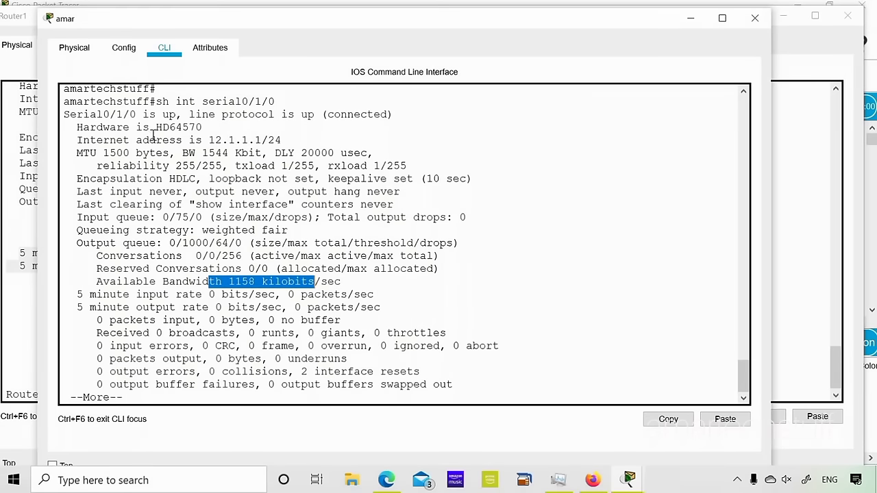
{"action": "left_click_drag", "start_coordinate": [162, 153], "coordinate": [333, 307]}
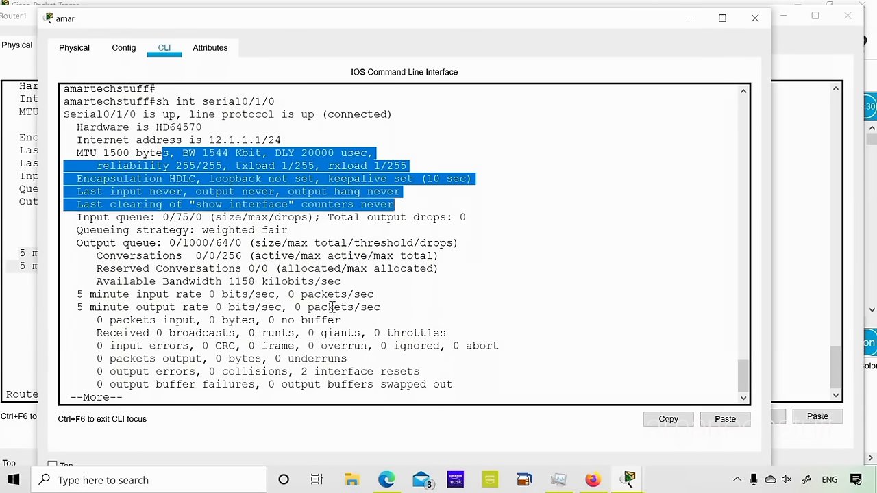
{"action": "left_click", "coordinate": [199, 346]}
{"action": "key", "text": "space"}
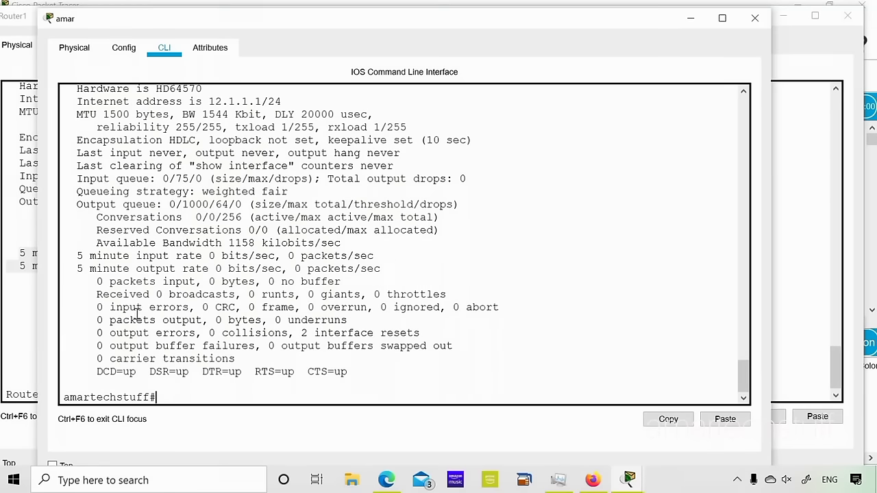
Highlight the input errors and packets output lines in the amartechstuff router's Serial0/1/0 status.
{"action": "left_click_drag", "start_coordinate": [442, 353], "coordinate": [347, 320]}
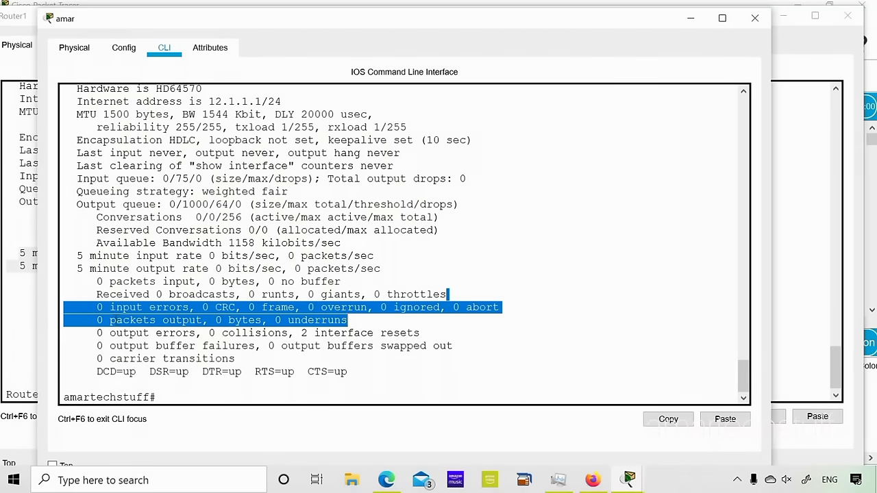
{"action": "left_click_drag", "start_coordinate": [84, 308], "coordinate": [498, 318]}
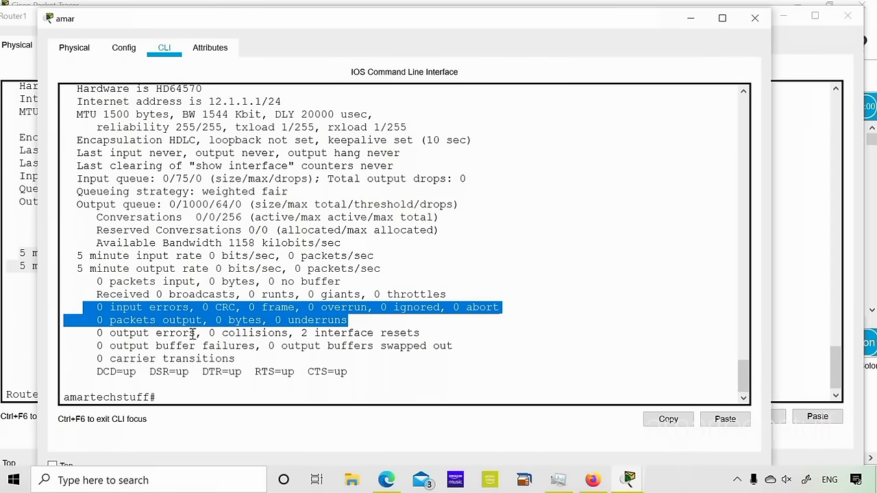
{"action": "left_click", "coordinate": [235, 294]}
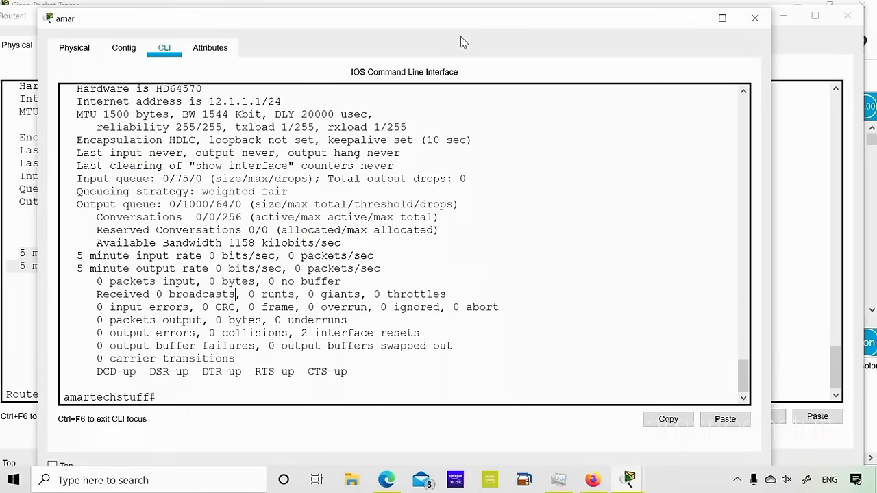
Bring the logical topology workspace to the front and examine the serial link between the two 1941 routers.
{"action": "left_click_drag", "start_coordinate": [304, 20], "coordinate": [326, 43]}
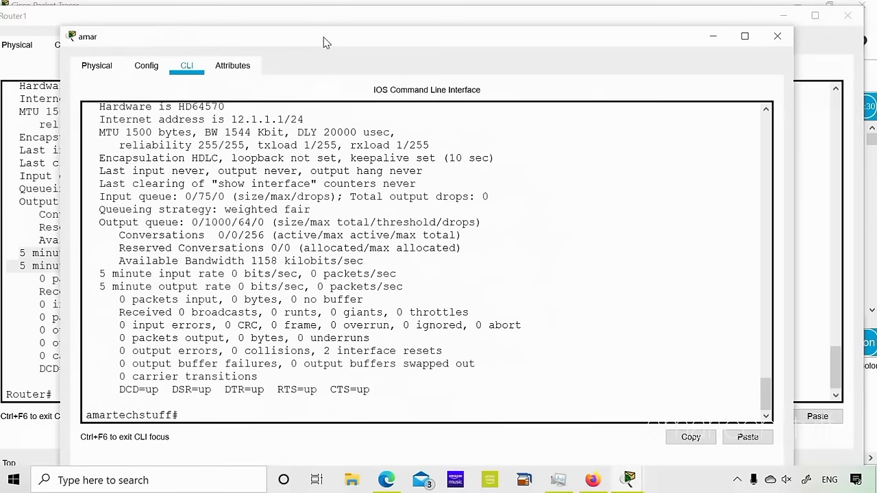
{"action": "left_click", "coordinate": [871, 259]}
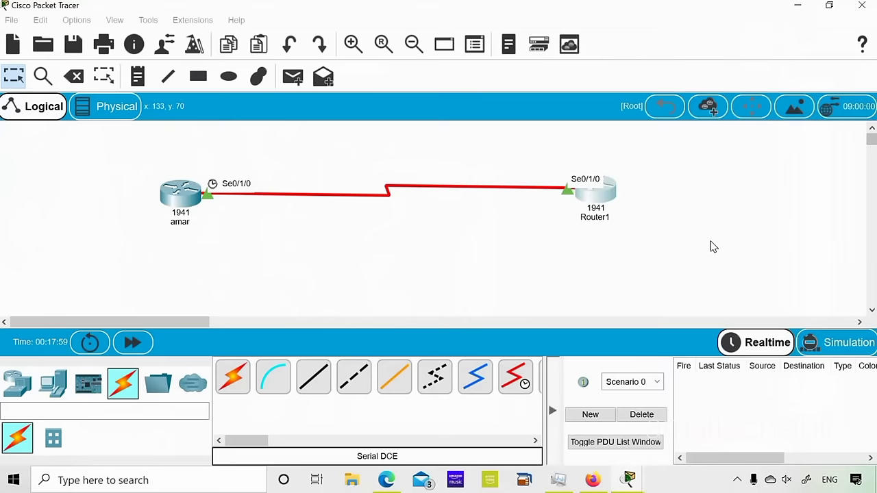
{"action": "scroll", "coordinate": [711, 247], "scroll_direction": "down", "scroll_amount": 5}
{"action": "scroll", "coordinate": [870, 148], "scroll_direction": "up", "scroll_amount": 5}
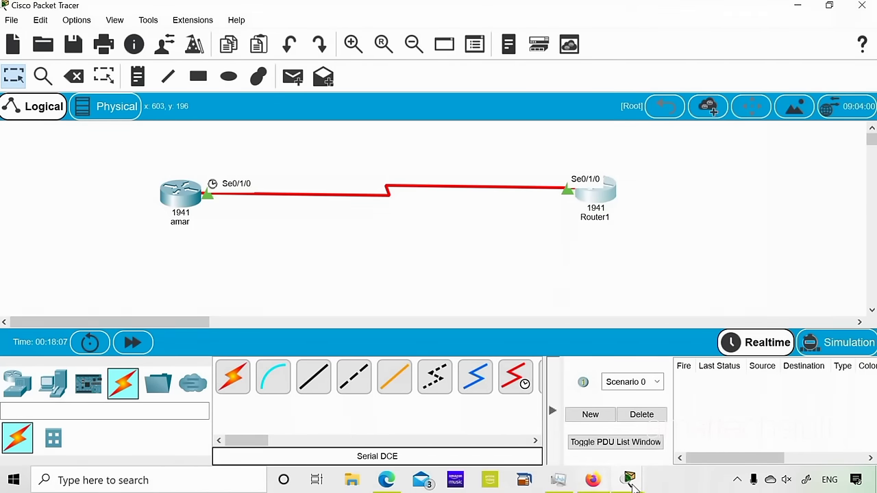
Return to the amartechstuff router's CLI and test connectivity to Router1 with ping 12.1.1.2.
{"action": "mouse_move", "coordinate": [629, 480]}
{"action": "left_click", "coordinate": [628, 421]}
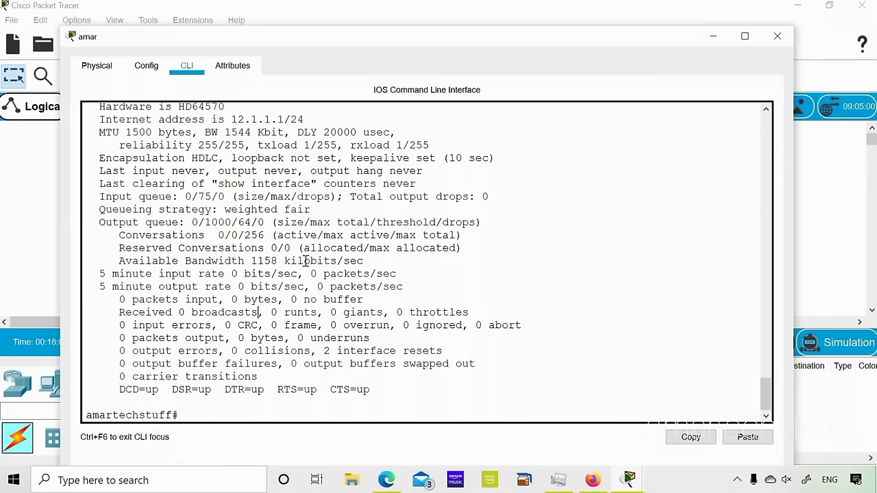
{"action": "type", "text": "ping 12.1.1.2"}
{"action": "key", "text": "Return"}
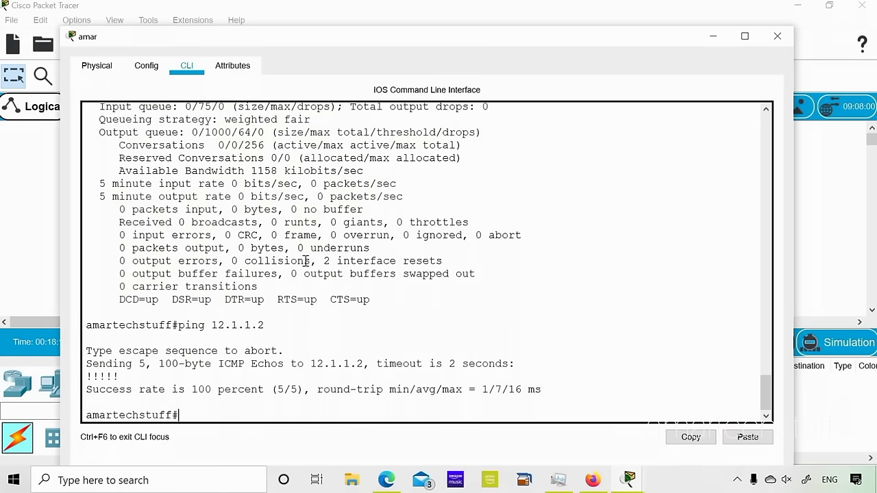
Highlight the success rate line and the complete ping 12.1.1.2 output for review.
{"action": "left_click_drag", "start_coordinate": [87, 390], "coordinate": [542, 389]}
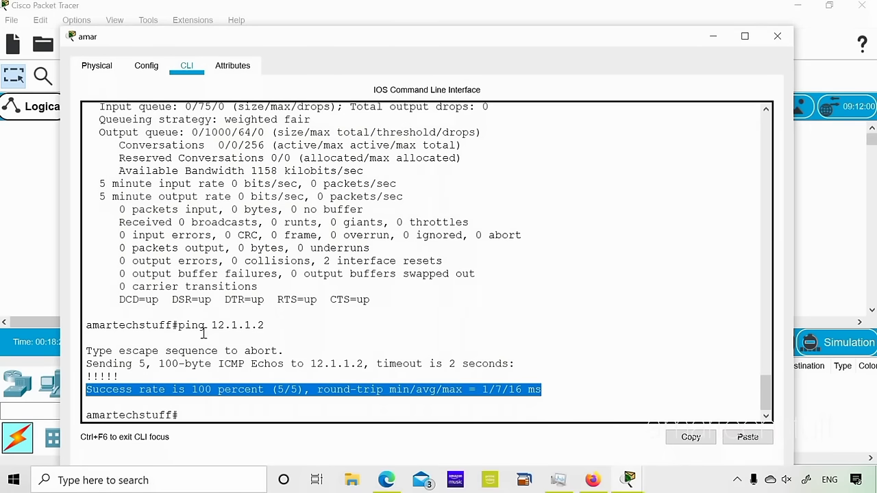
{"action": "left_click_drag", "start_coordinate": [86, 325], "coordinate": [546, 393]}
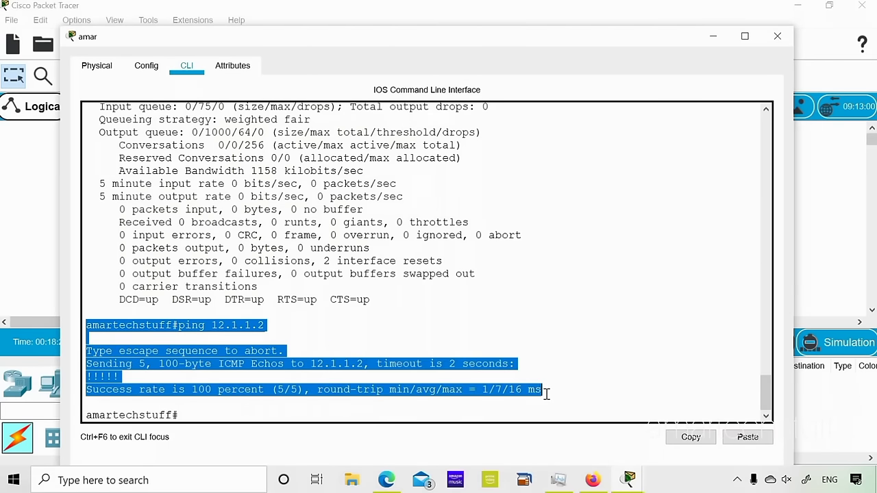
{"action": "left_click", "coordinate": [520, 364]}
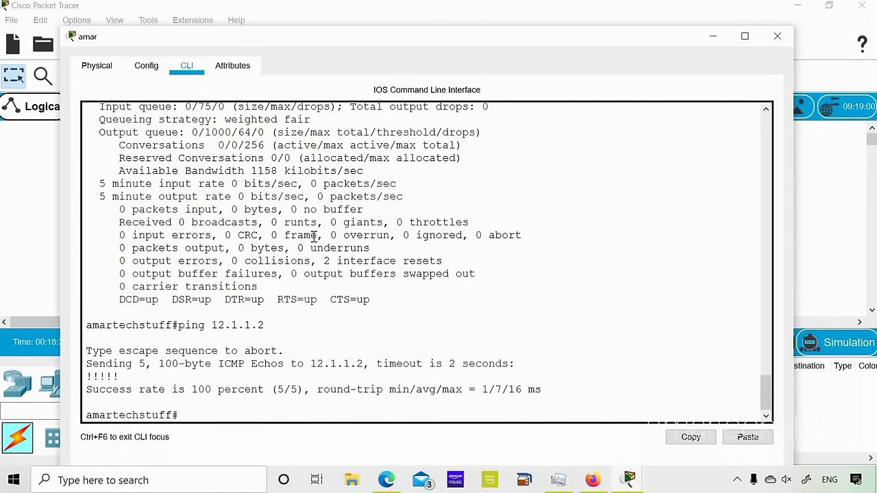
Rerun sh int serial0/1/0 on the amartechstuff router and review its full output, highlighting the 5 minute input and output rates.
{"action": "key", "text": "Up"}
{"action": "key", "text": "Up"}
{"action": "key", "text": "Return"}
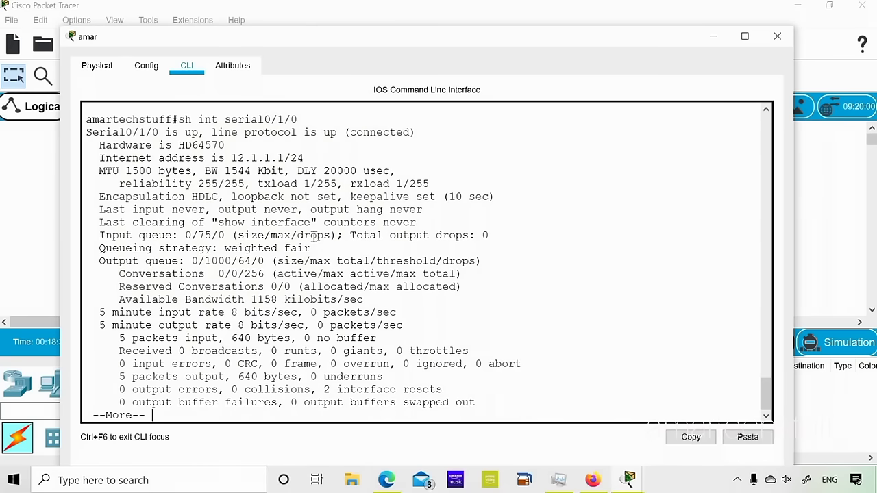
{"action": "left_click_drag", "start_coordinate": [139, 312], "coordinate": [313, 332]}
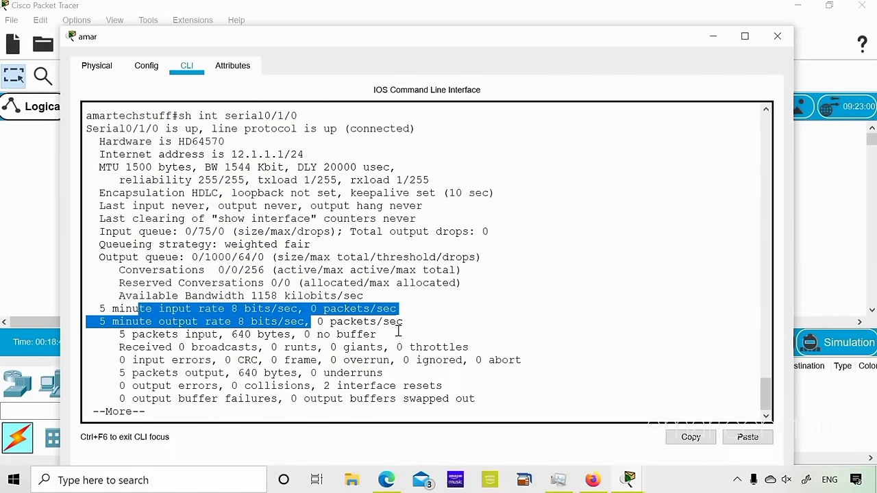
{"action": "key", "text": "space"}
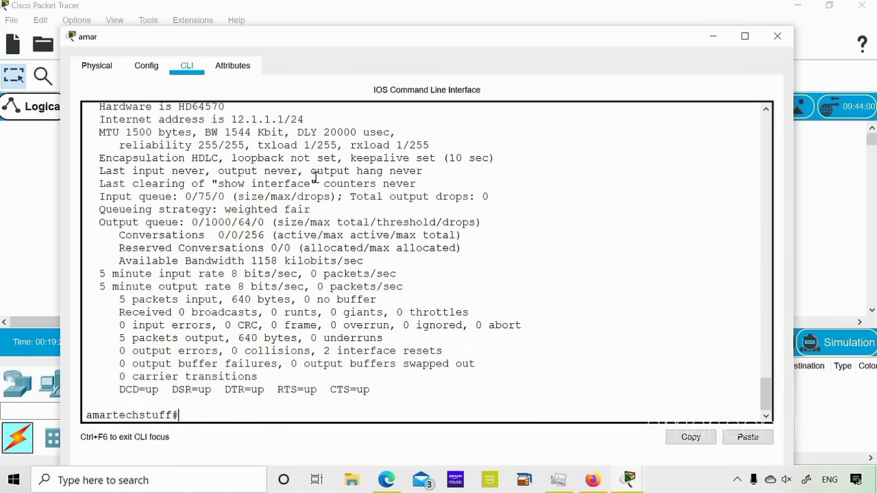
{"action": "left_click", "coordinate": [315, 178]}
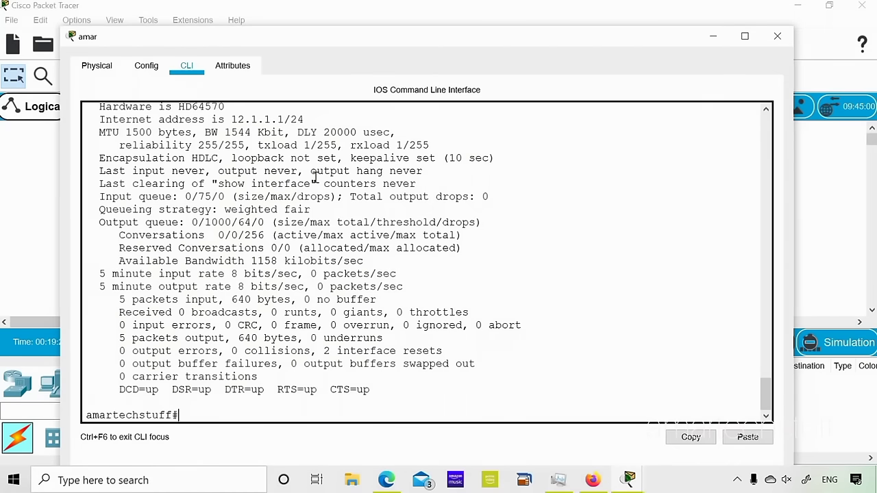